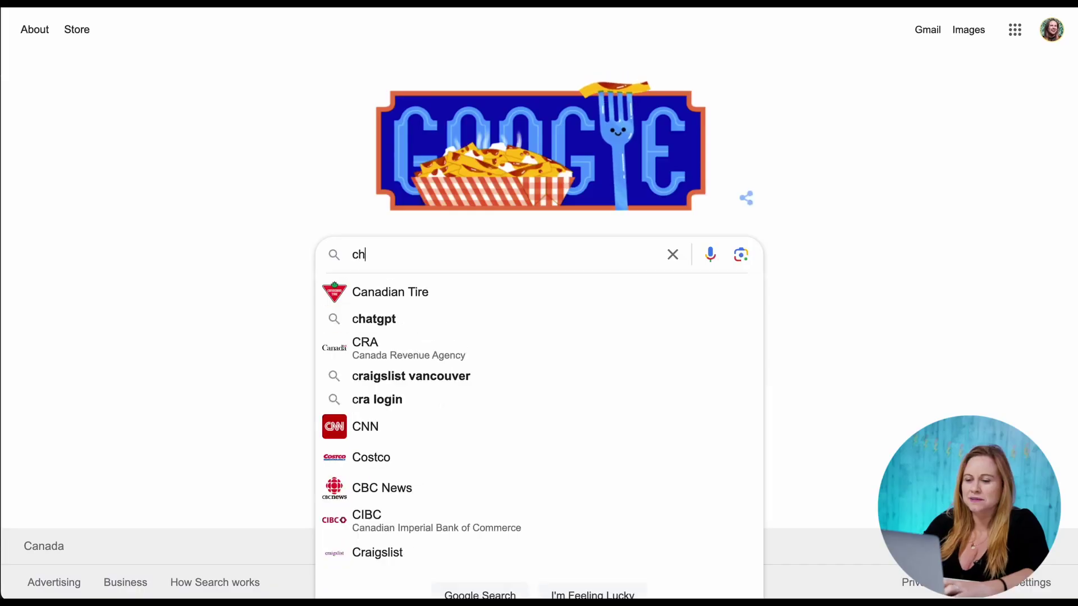
# - Search Google for 'chatgpt' and open OpenAI's 'Introducing ChatGPT' page
pyautogui.write('hatgpt')
pyautogui.press('Return')
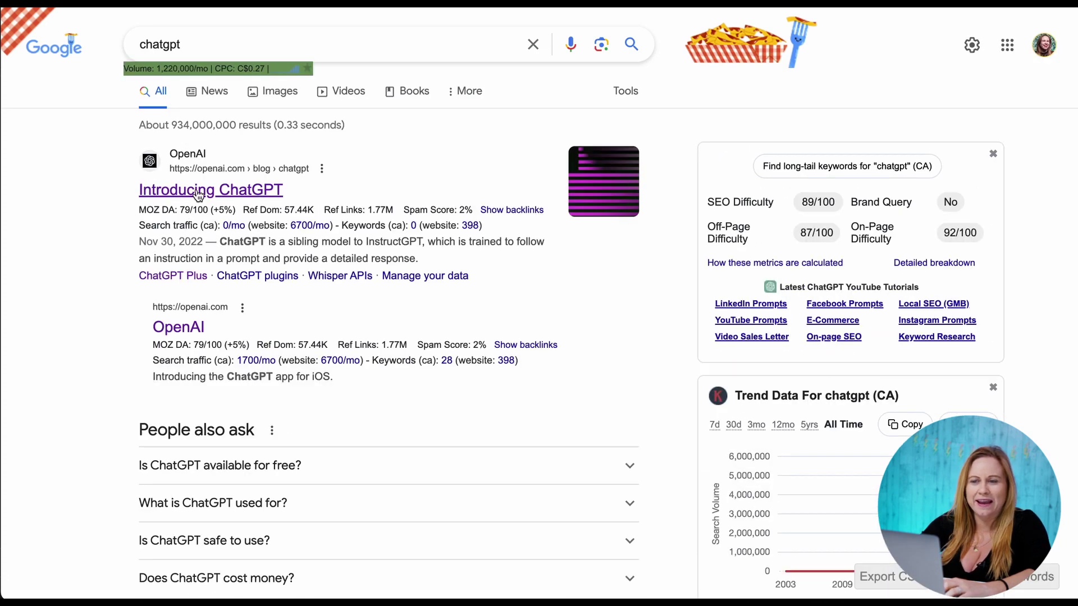
pyautogui.click(197, 191)
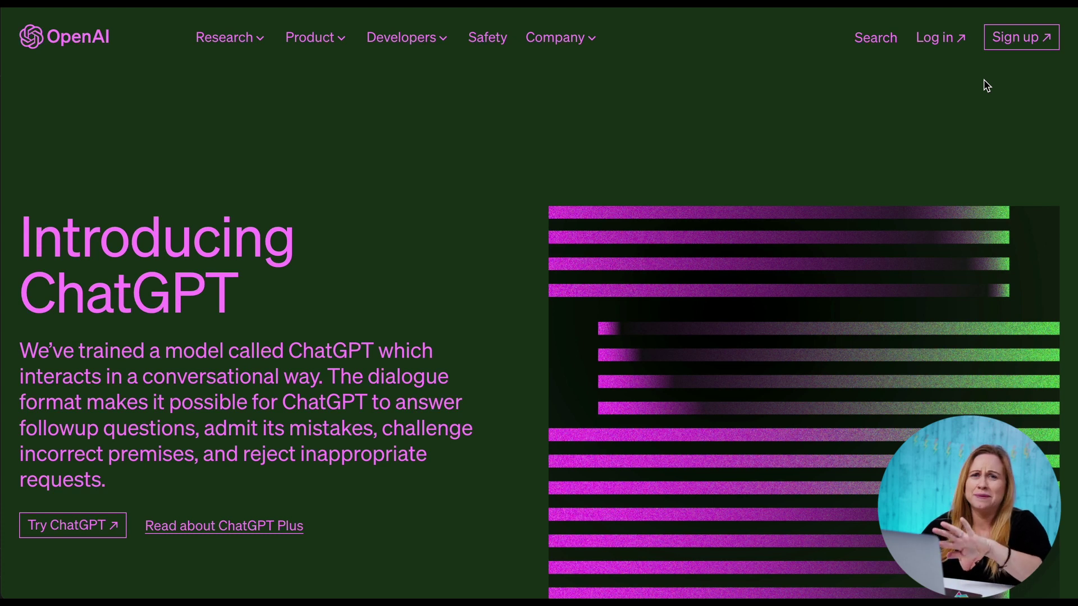
# - Log in on the OpenAI site and continue into ChatGPT
pyautogui.click(935, 38)
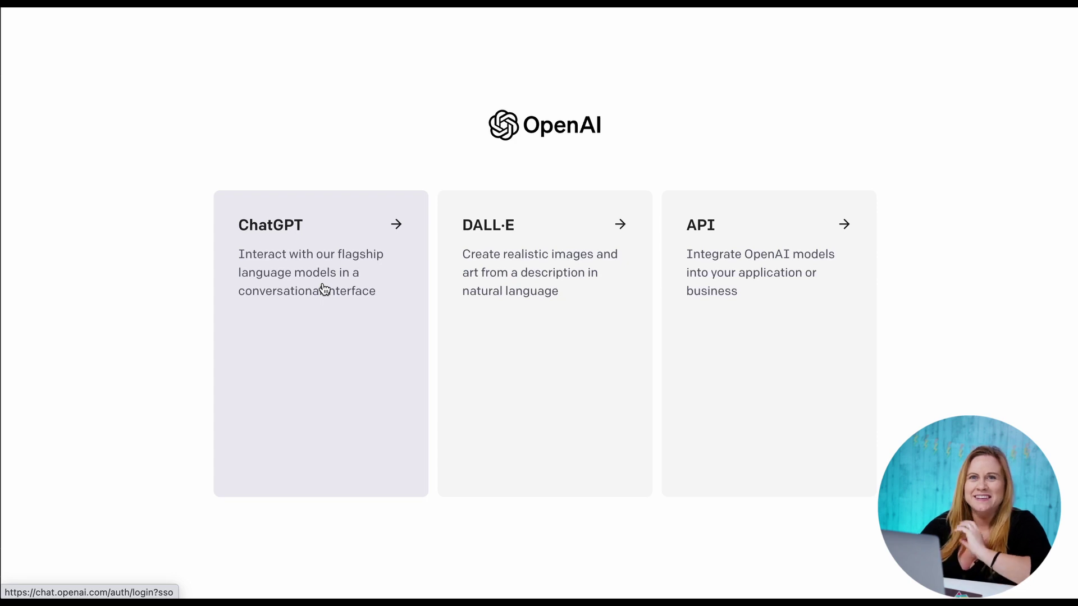
pyautogui.click(324, 285)
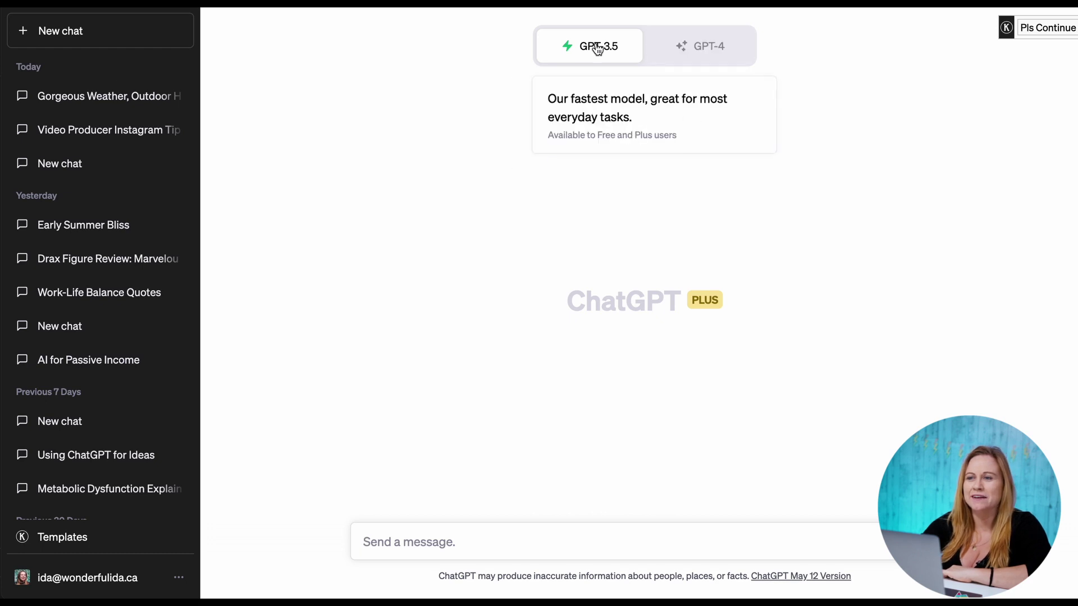
# - Compare GPT-3.5 and GPT-4, select GPT-4, and start writing the 50-tips prompt
pyautogui.moveTo(683, 51)
pyautogui.moveTo(609, 53)
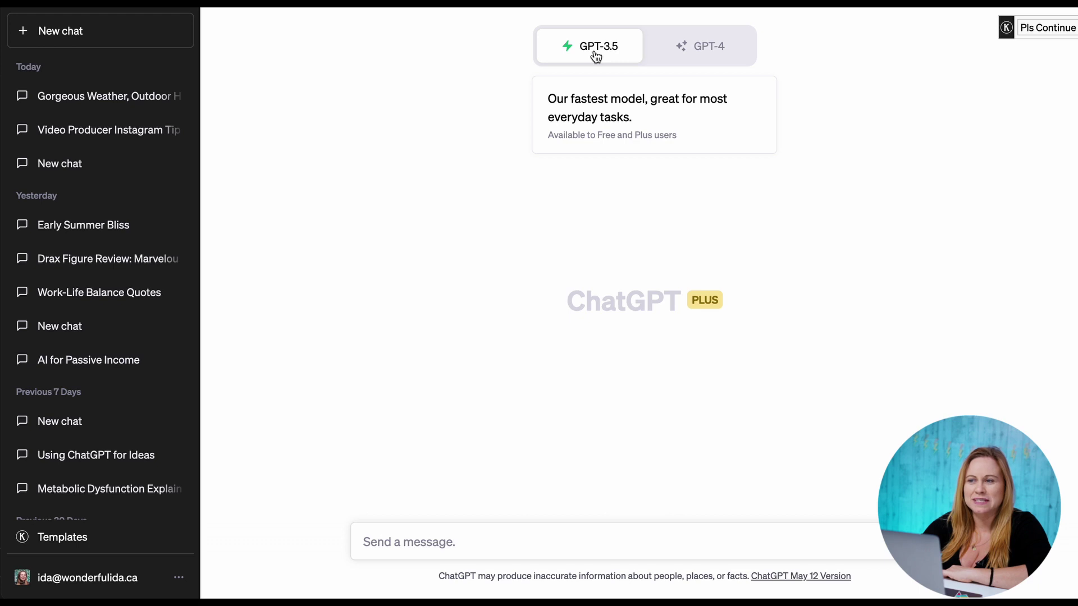
pyautogui.moveTo(717, 56)
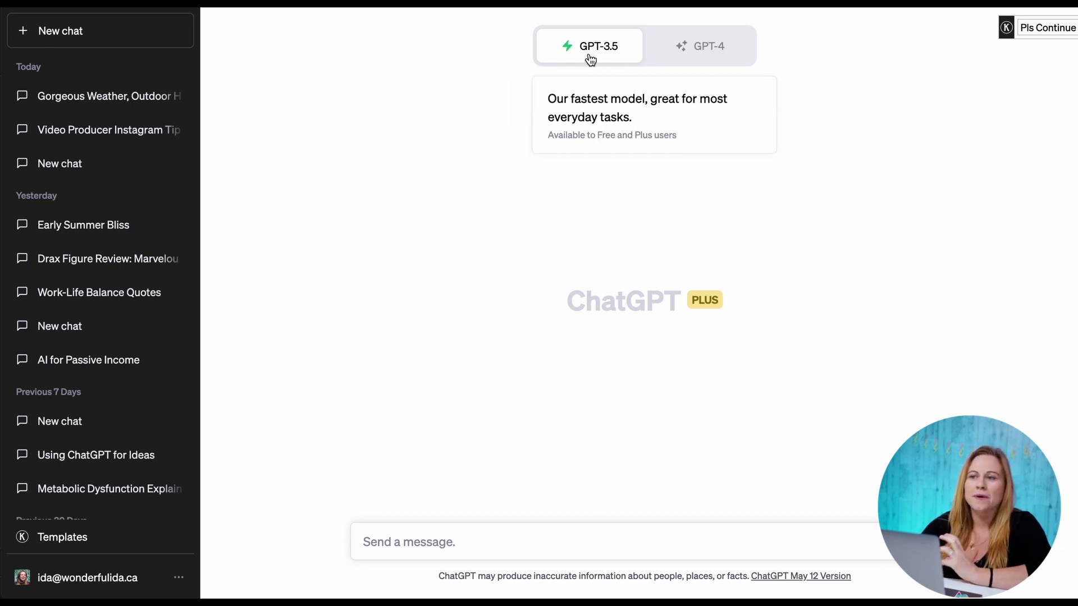
pyautogui.click(702, 48)
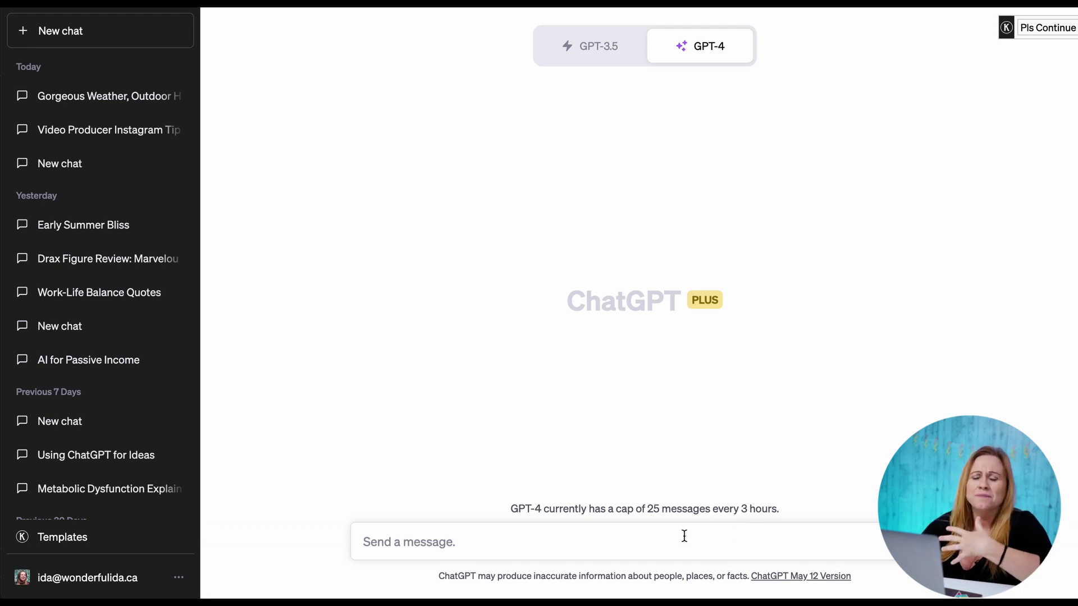
pyautogui.moveTo(596, 60)
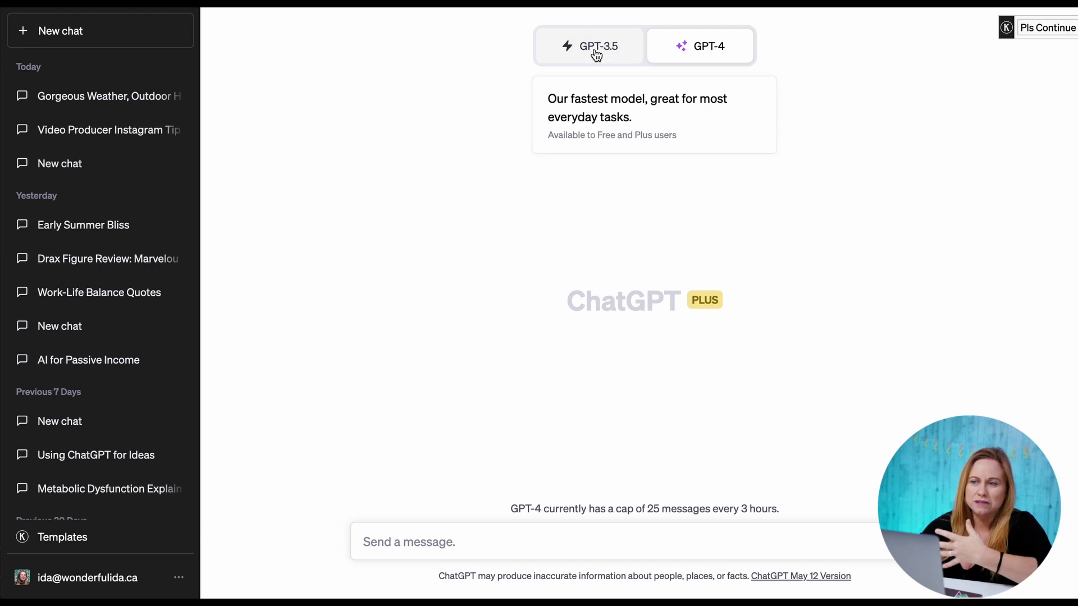
pyautogui.moveTo(711, 35)
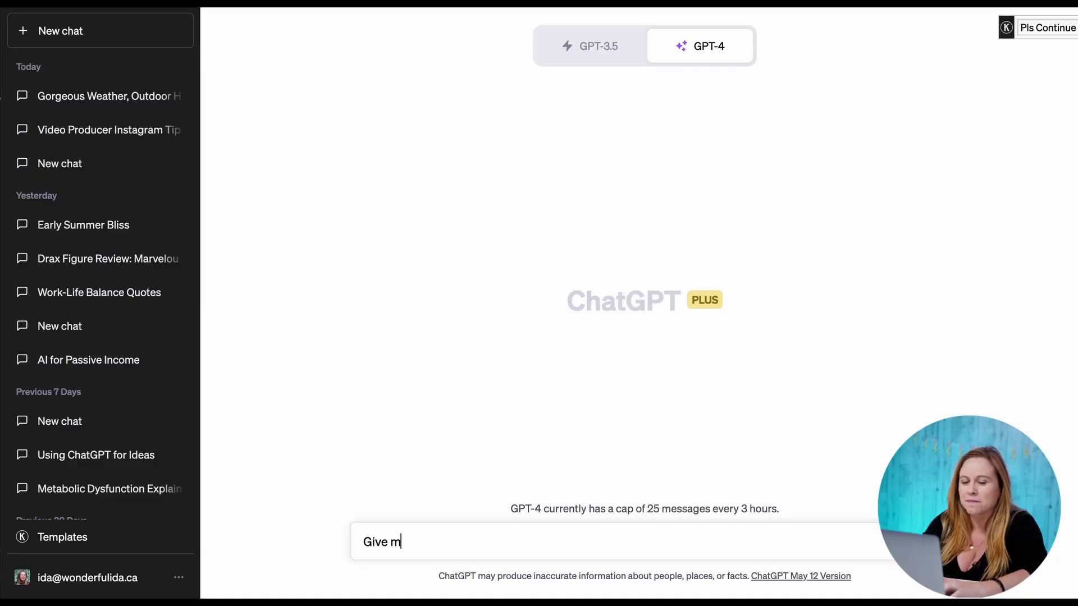
pyautogui.write('50 ')
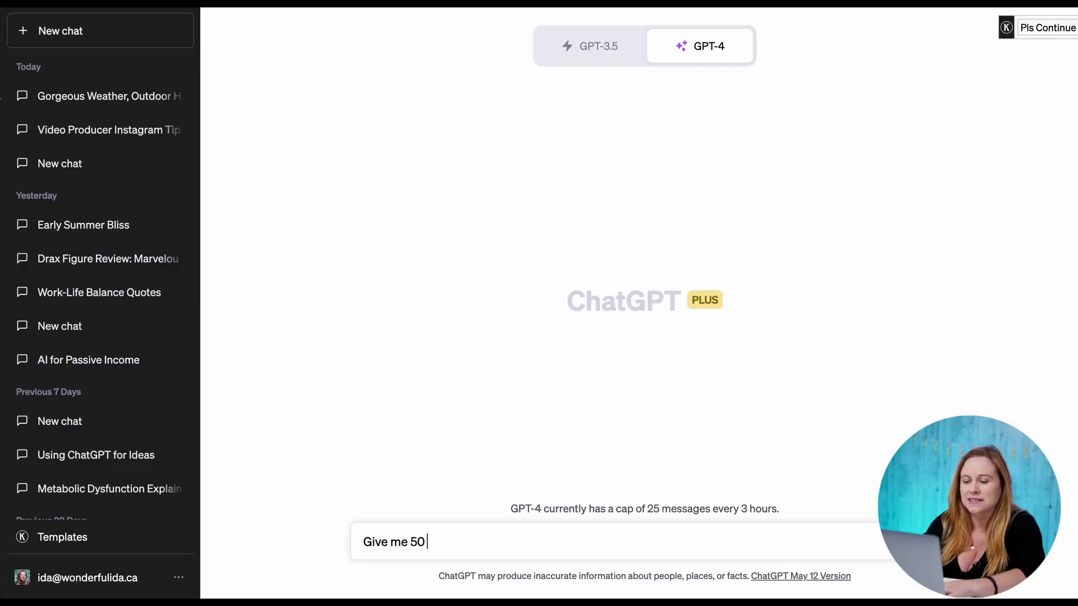
pyautogui.write('tips on h')
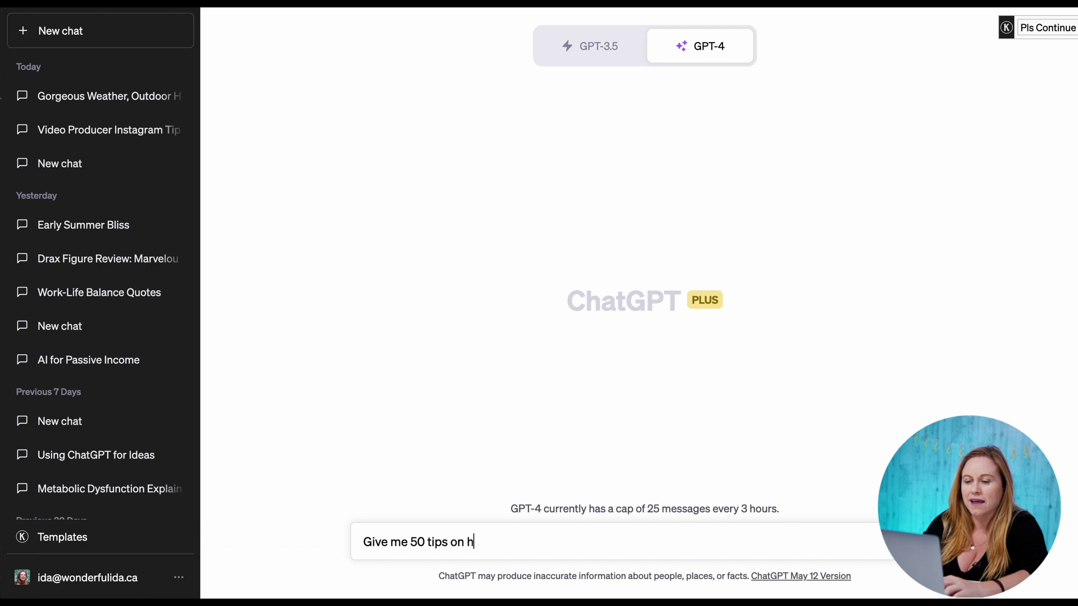
pyautogui.write('ow I can i')
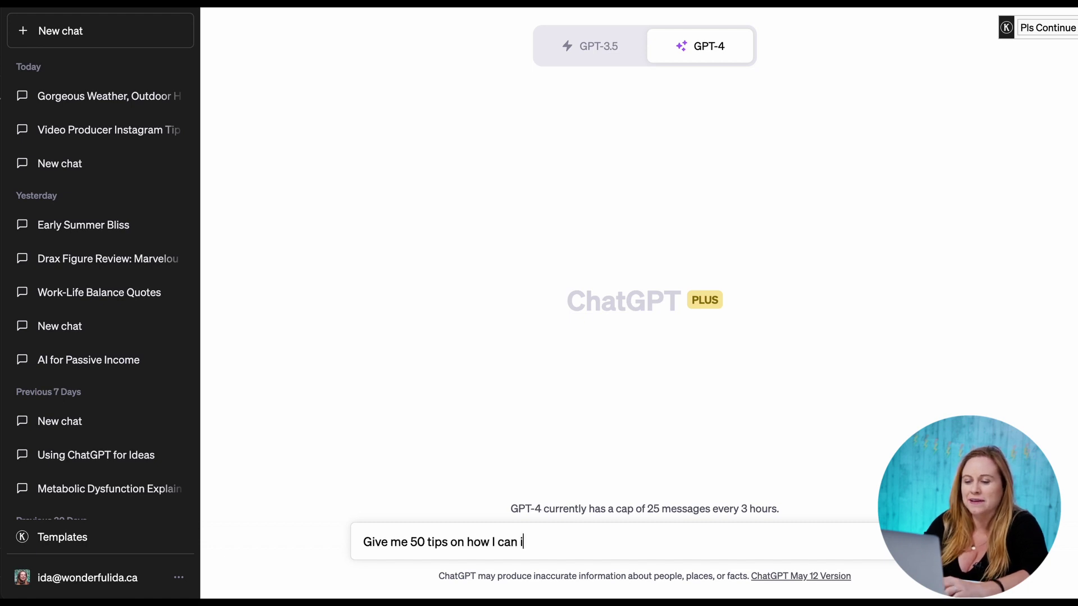
pyautogui.write('mprove my ')
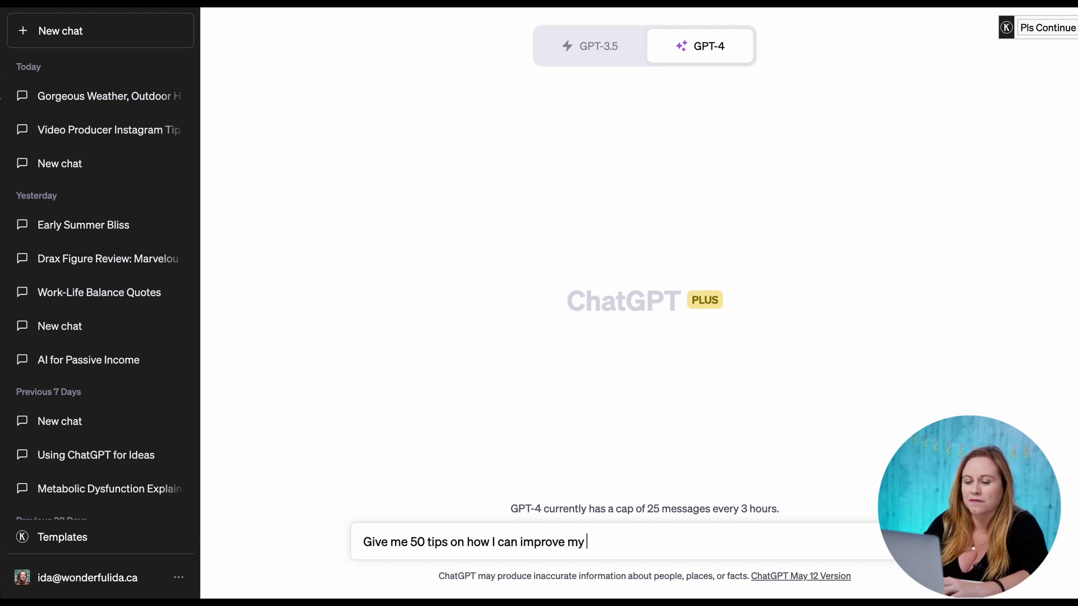
pyautogui.write('video product')
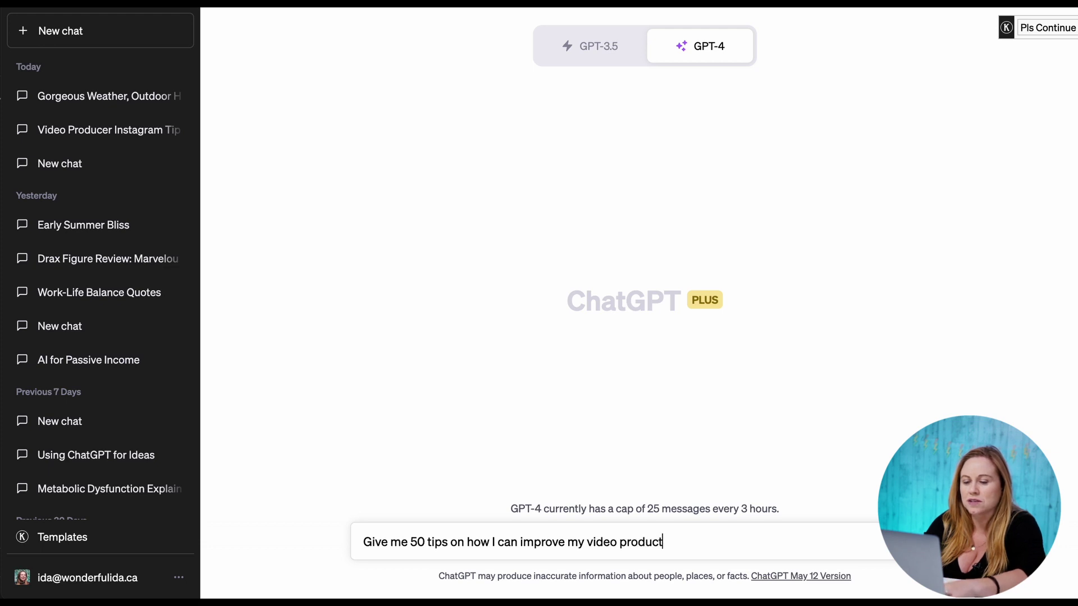
pyautogui.write("ion when I'm ")
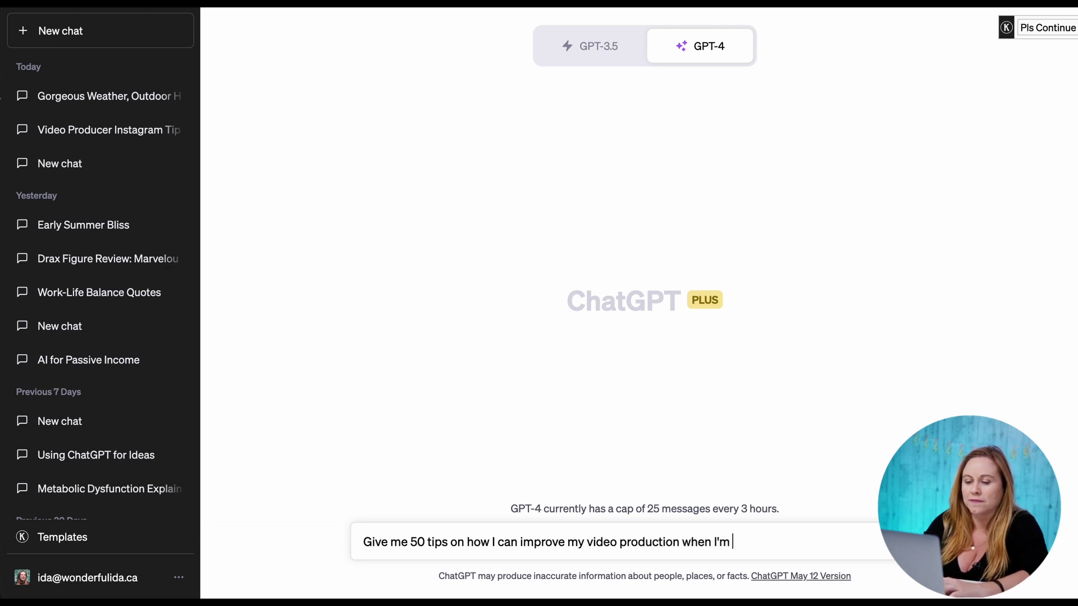
pyautogui.write('filming online ')
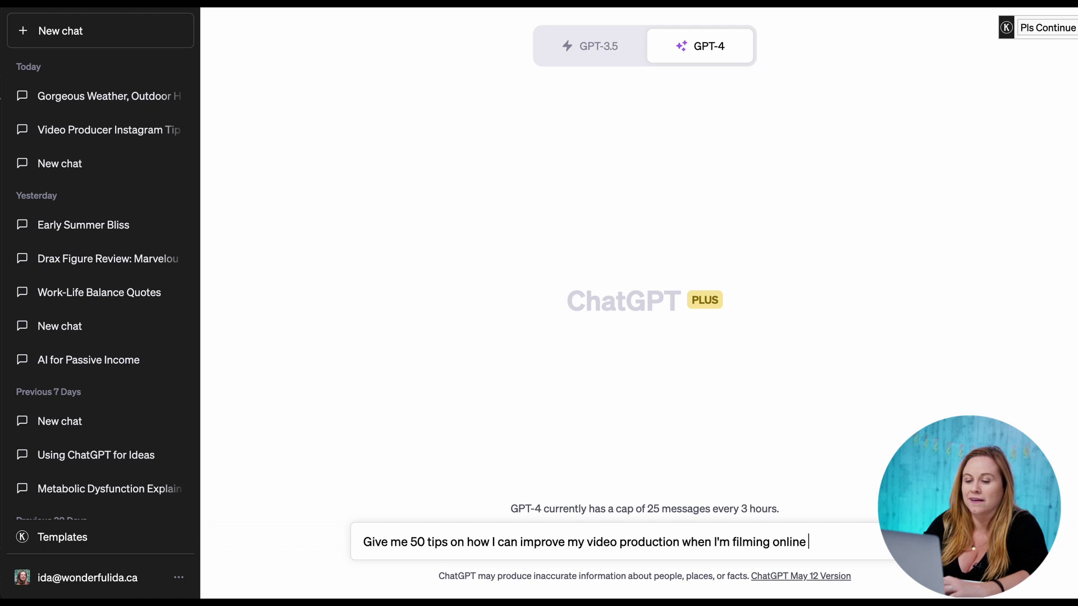
pyautogui.write('courses')
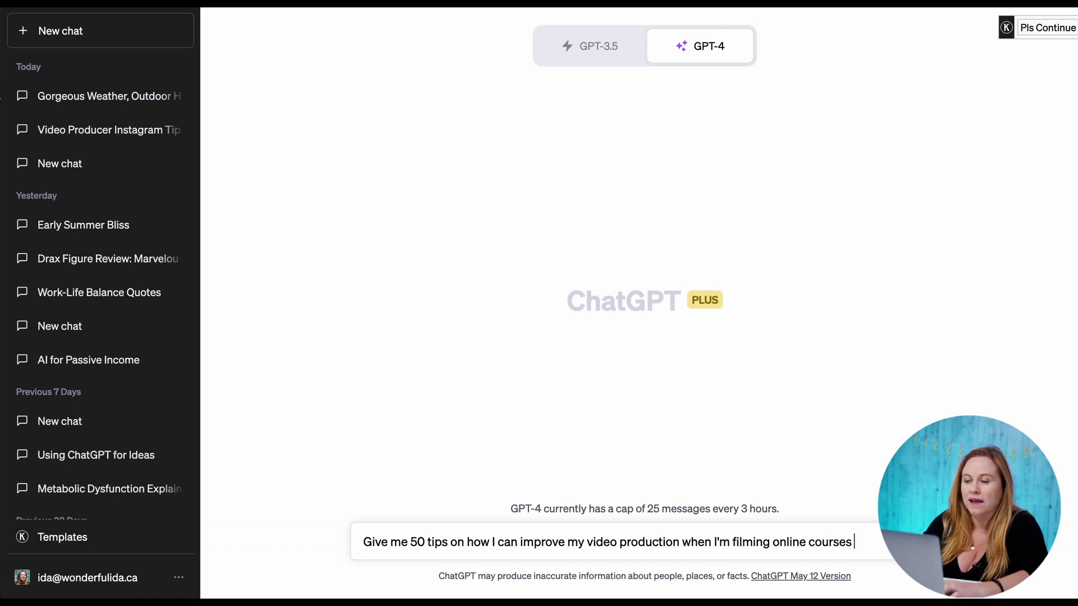
# - Send the prompt for 50 video production tips for Instagram, YouTube and courses, and review the reply
pyautogui.write('ube v')
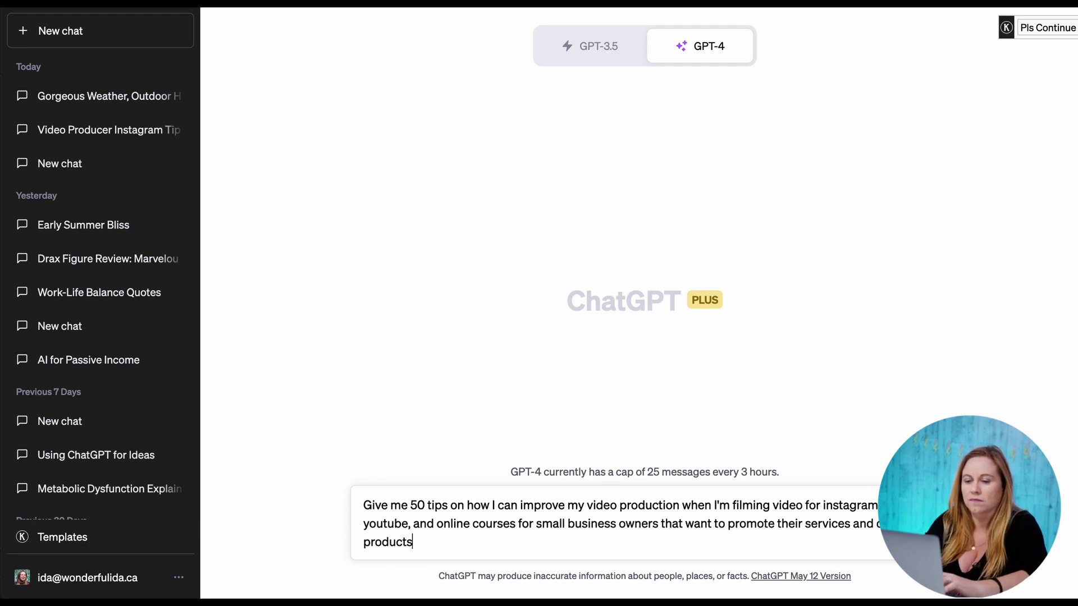
pyautogui.press('Return')
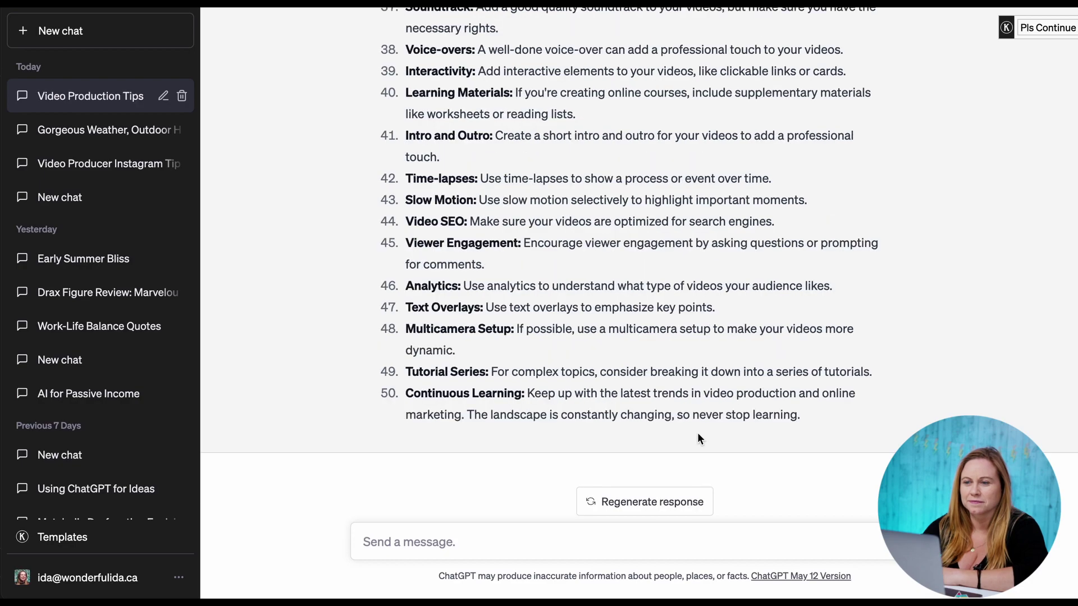
pyautogui.scroll(10, 697, 433)
pyautogui.scroll(10, 697, 433)
pyautogui.scroll(-20, 697, 433)
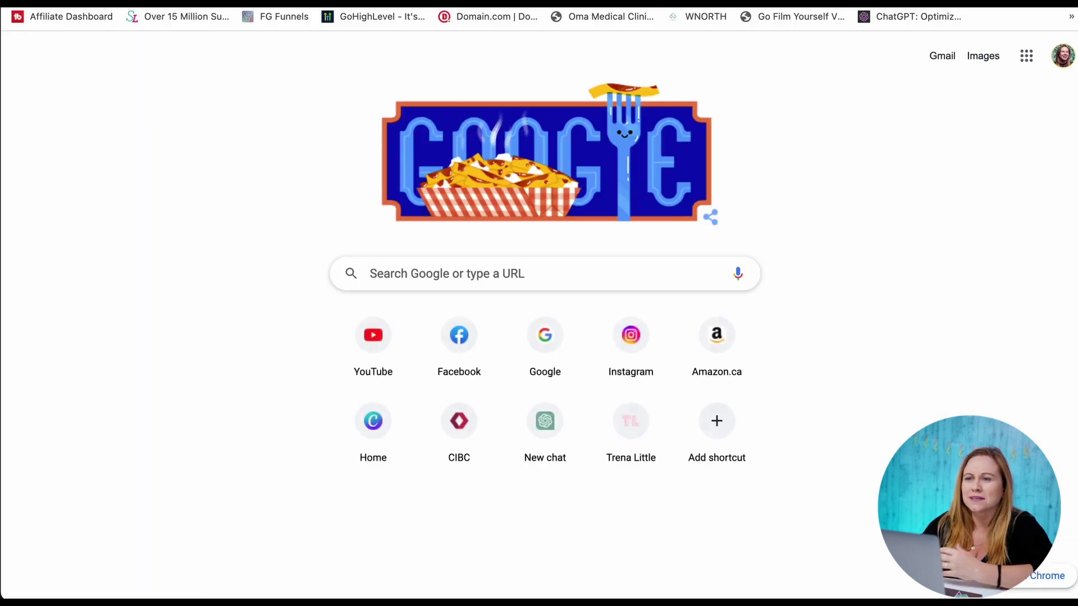
pyautogui.click(1015, 55)
# - Create a blank Google Sheet named 'Video Production Tips' and paste the 50 tips into A1:A50
pyautogui.click(884, 206)
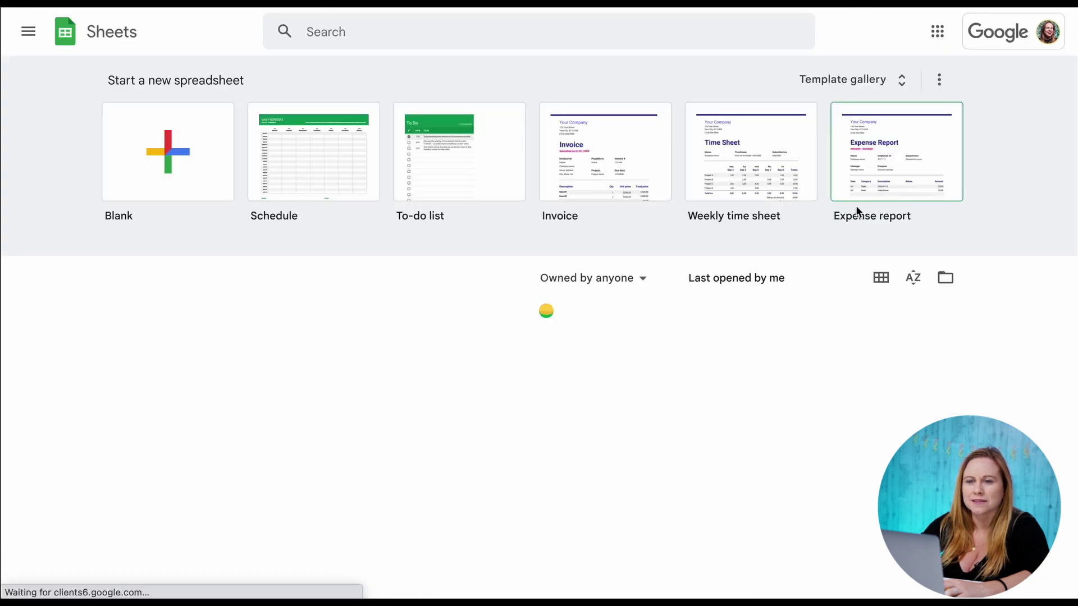
pyautogui.click(145, 149)
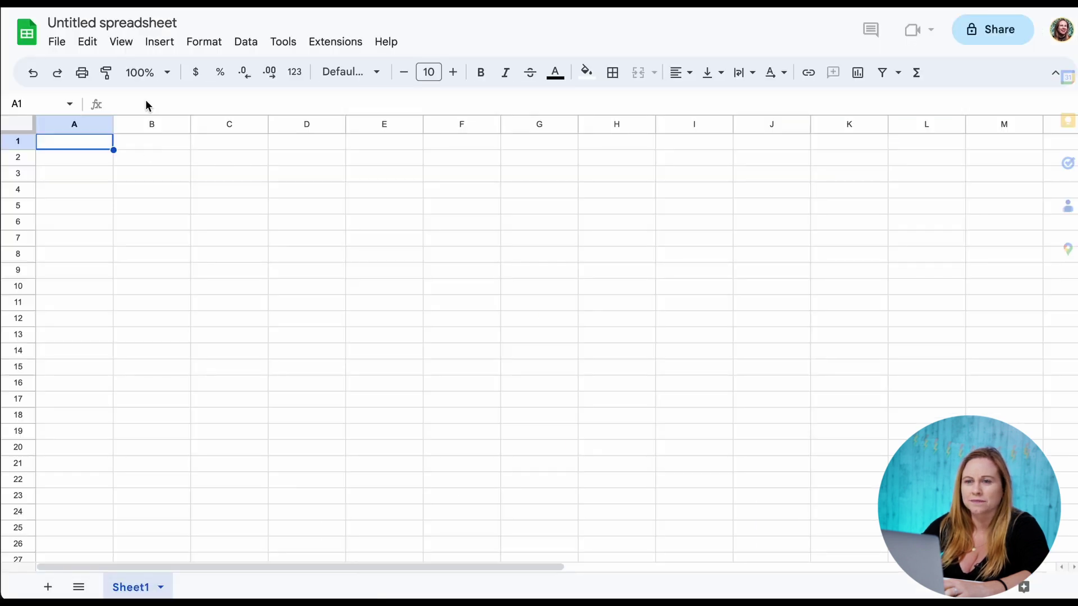
pyautogui.click(122, 21)
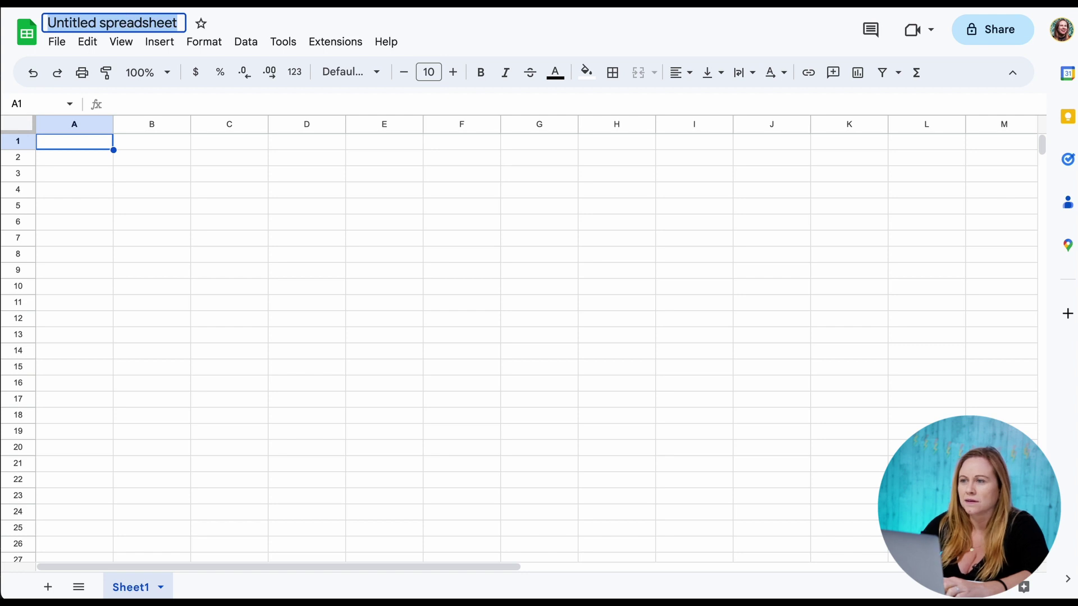
pyautogui.write('Vi')
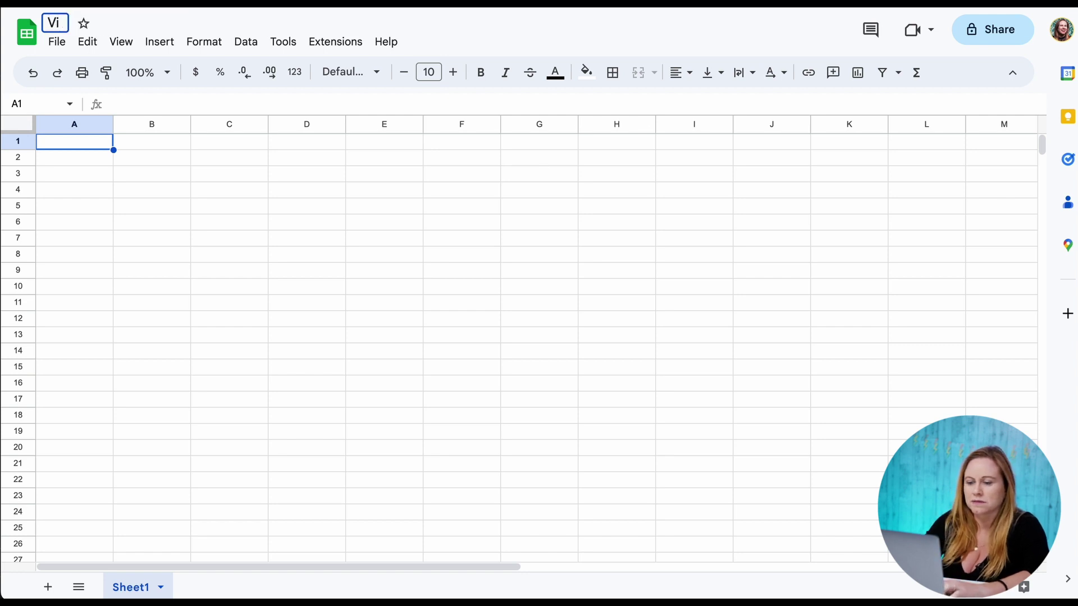
pyautogui.write('deo Production Tips')
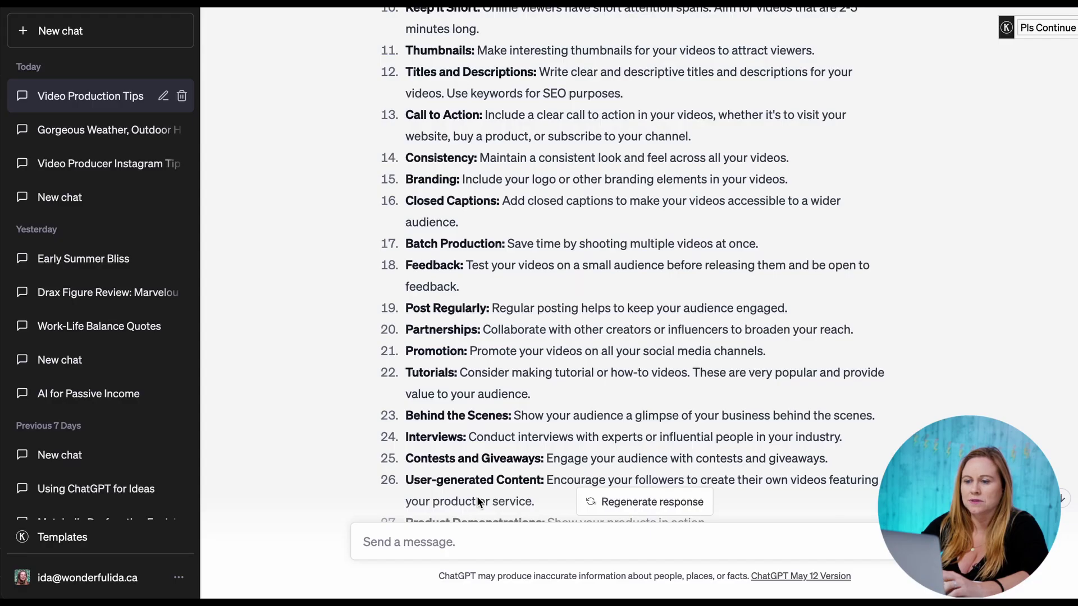
pyautogui.scroll(-12, 478, 501)
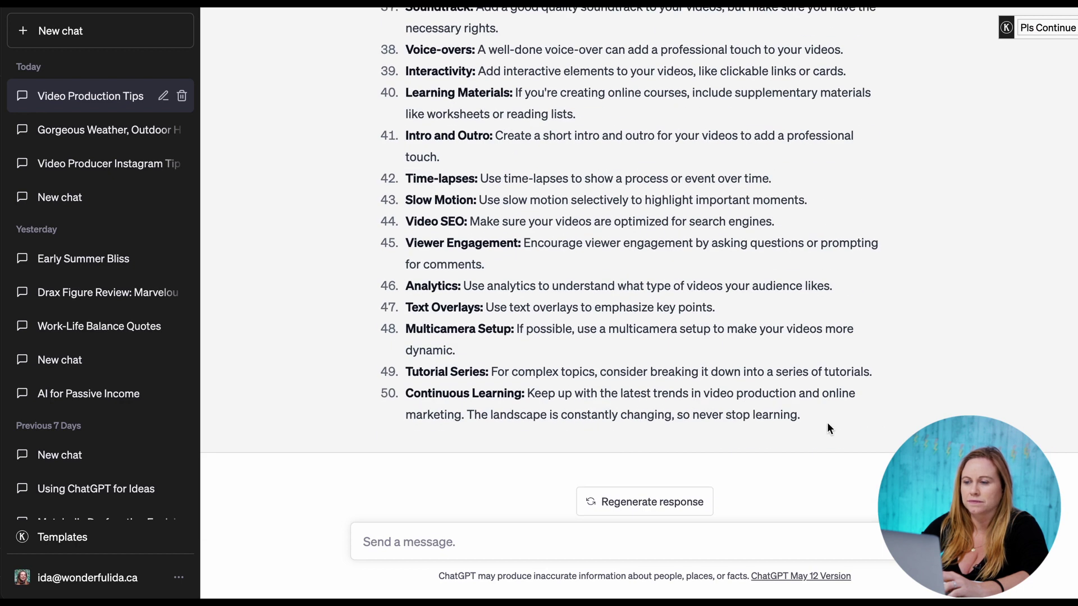
pyautogui.moveTo(828, 427); pyautogui.dragTo(405, 236)
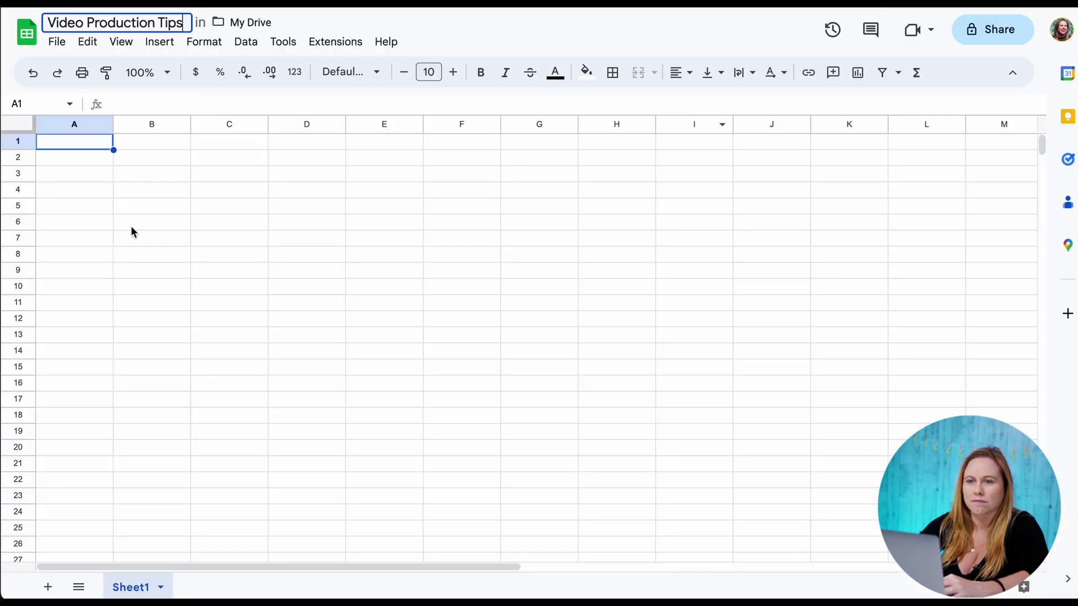
pyautogui.hotkey('ctrl', 'v')
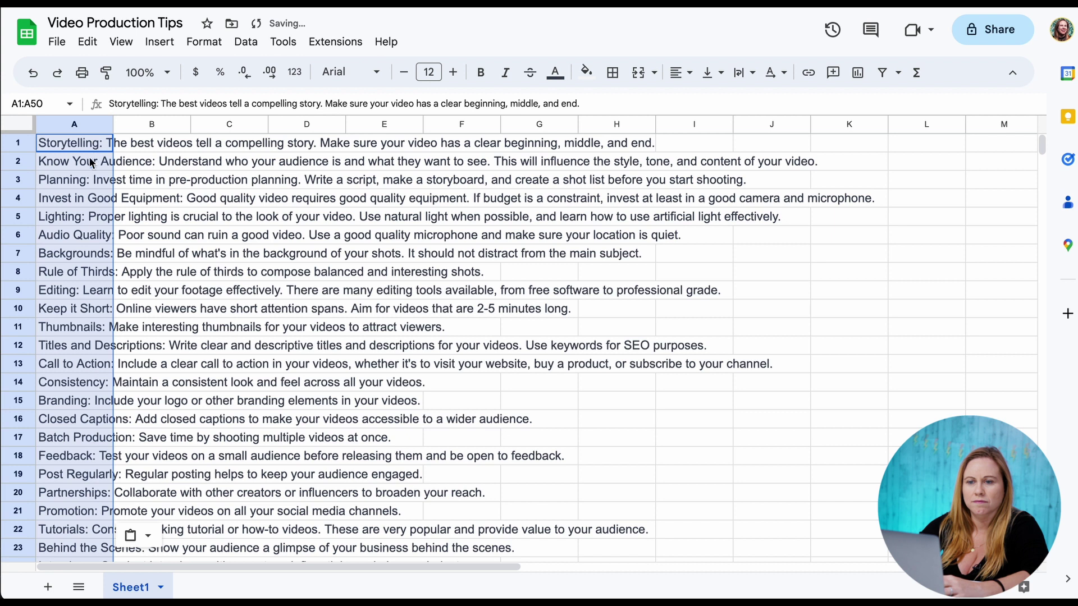
# - Download the Video Production Tips sheet as a Comma Separated Values (.csv) file
pyautogui.scroll(-8, 95, 274)
pyautogui.scroll(8, 828, 280)
pyautogui.click(830, 147)
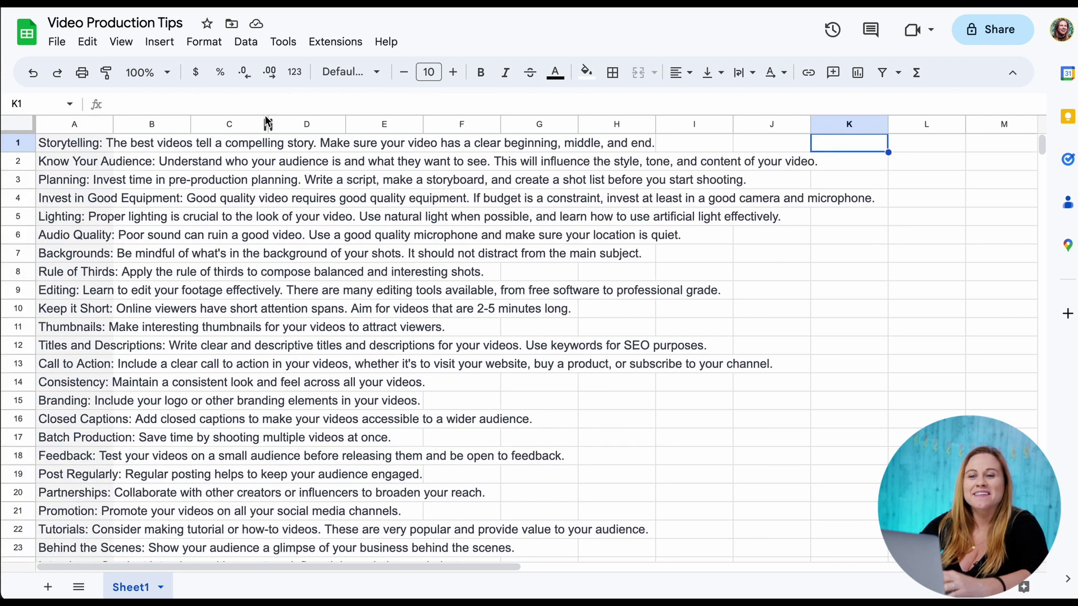
pyautogui.click(375, 105)
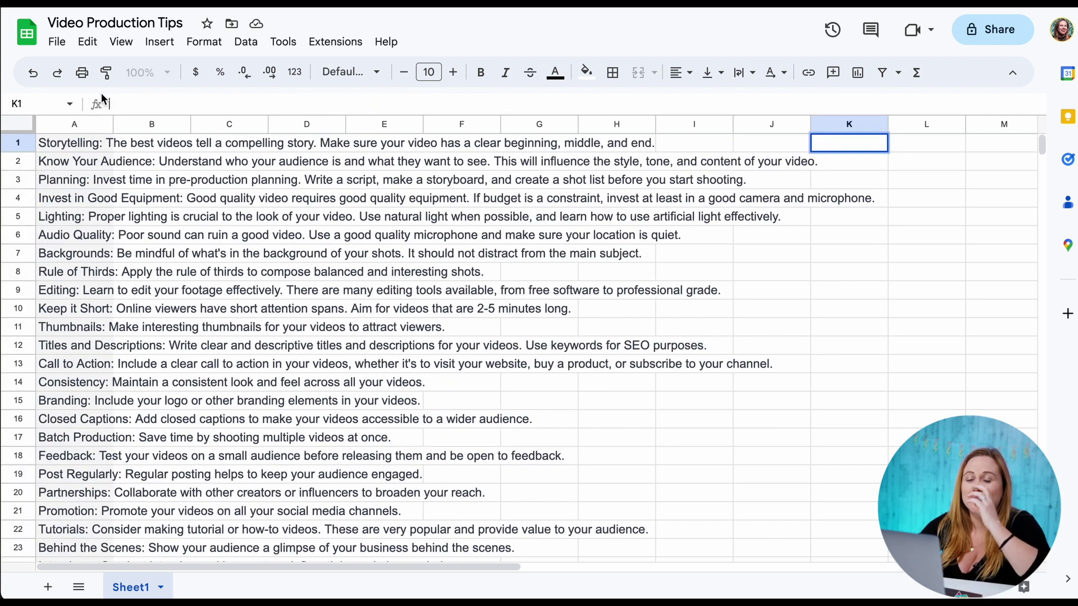
pyautogui.click(57, 42)
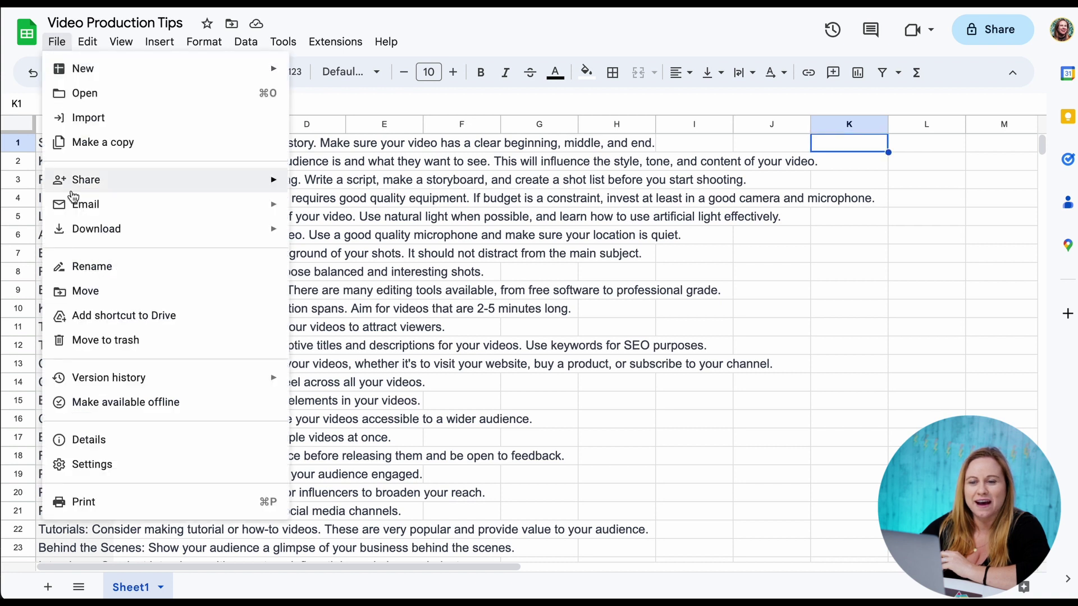
pyautogui.moveTo(108, 243)
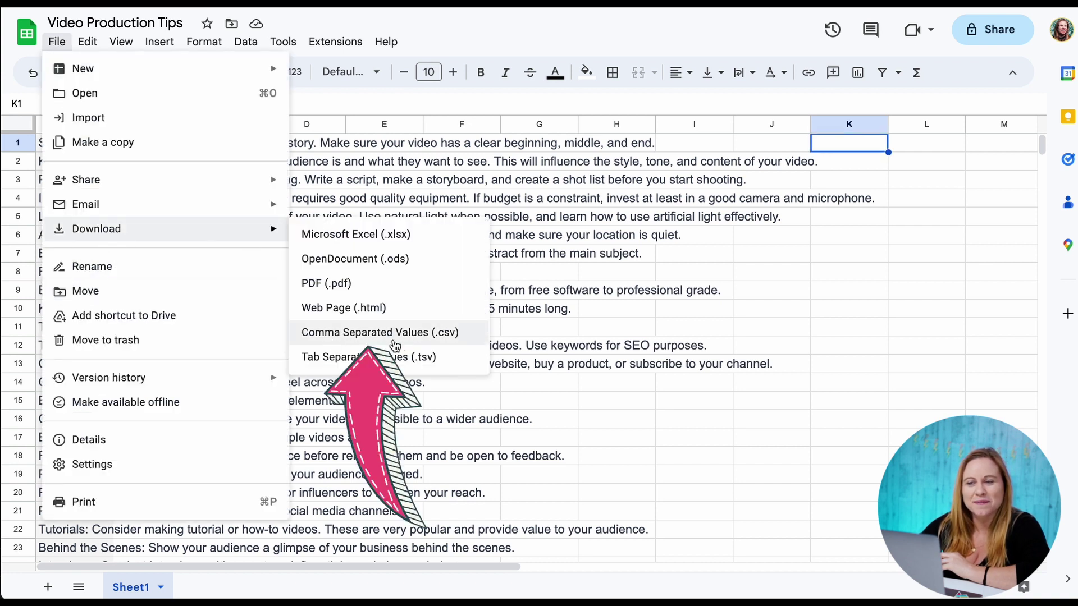
pyautogui.click(444, 338)
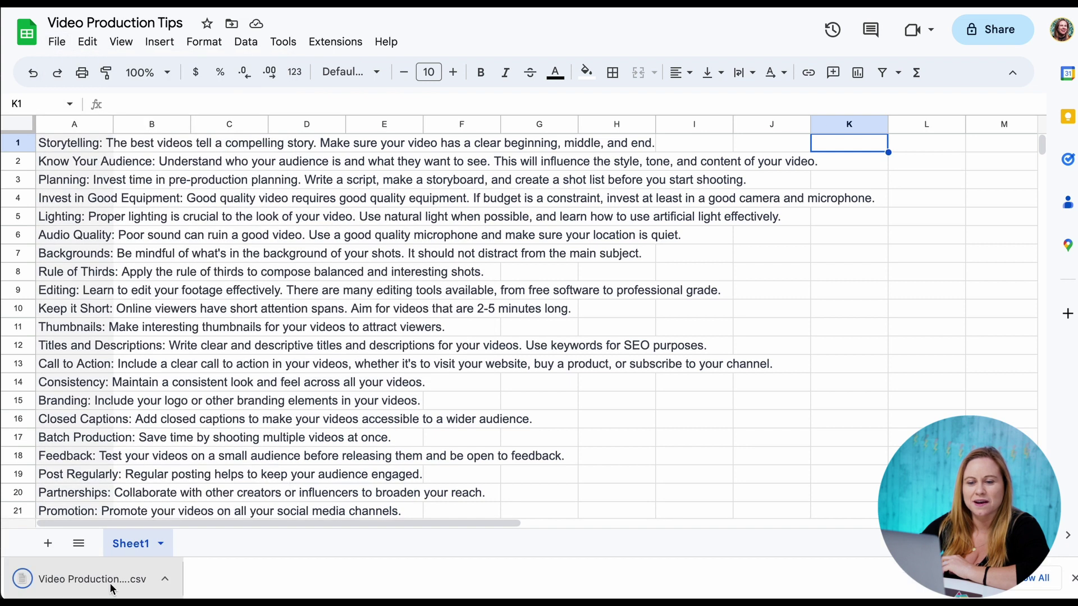
# - In Canva, apply the green Daily Motivation template to the square page
pyautogui.click(691, 11)
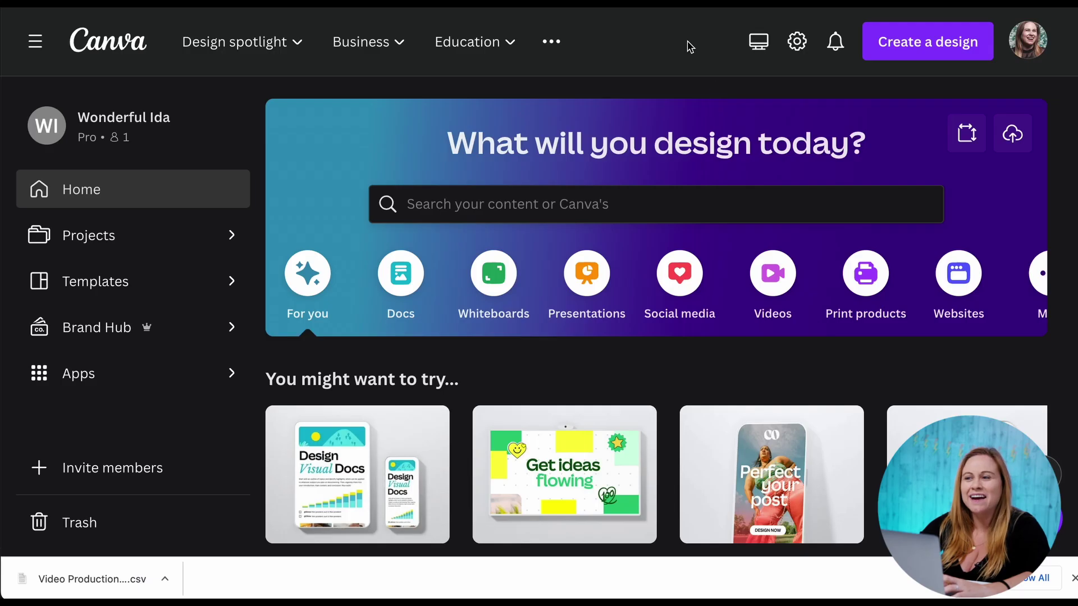
pyautogui.scroll(-4, 691, 332)
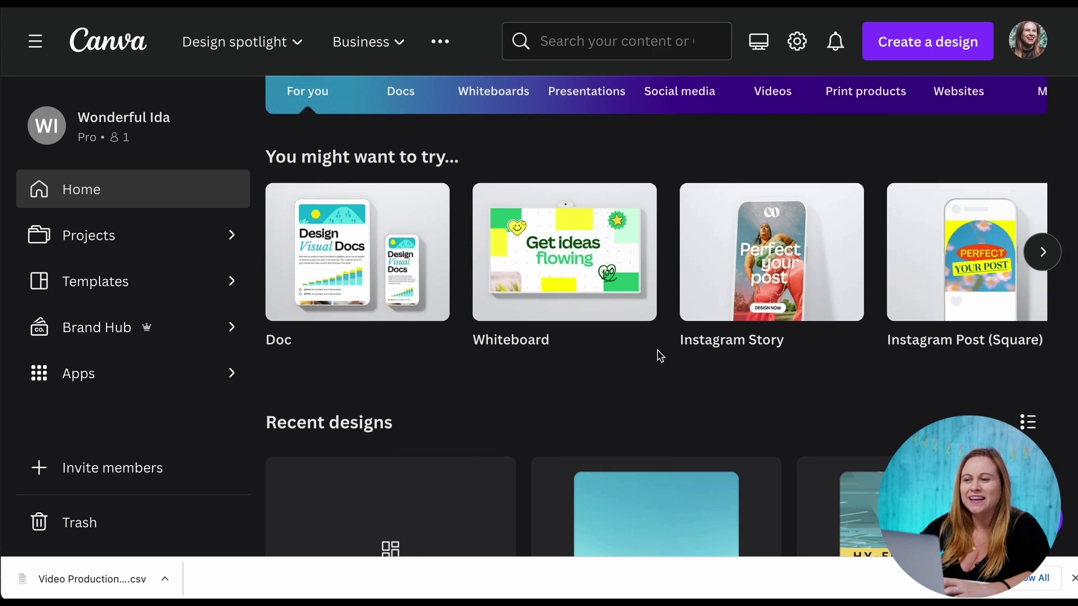
pyautogui.scroll(4, 658, 356)
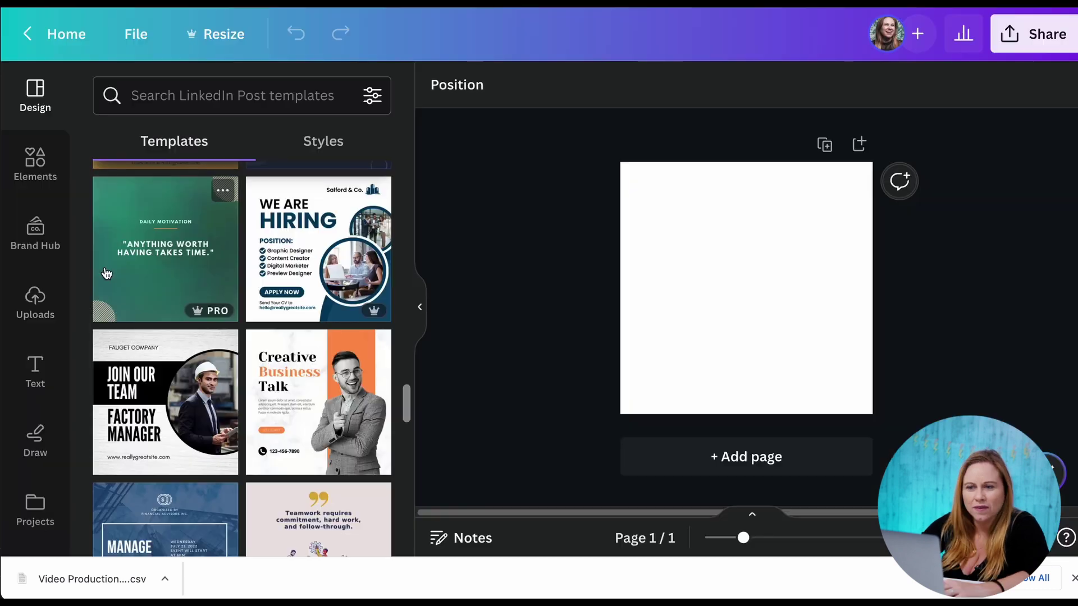
pyautogui.click(165, 269)
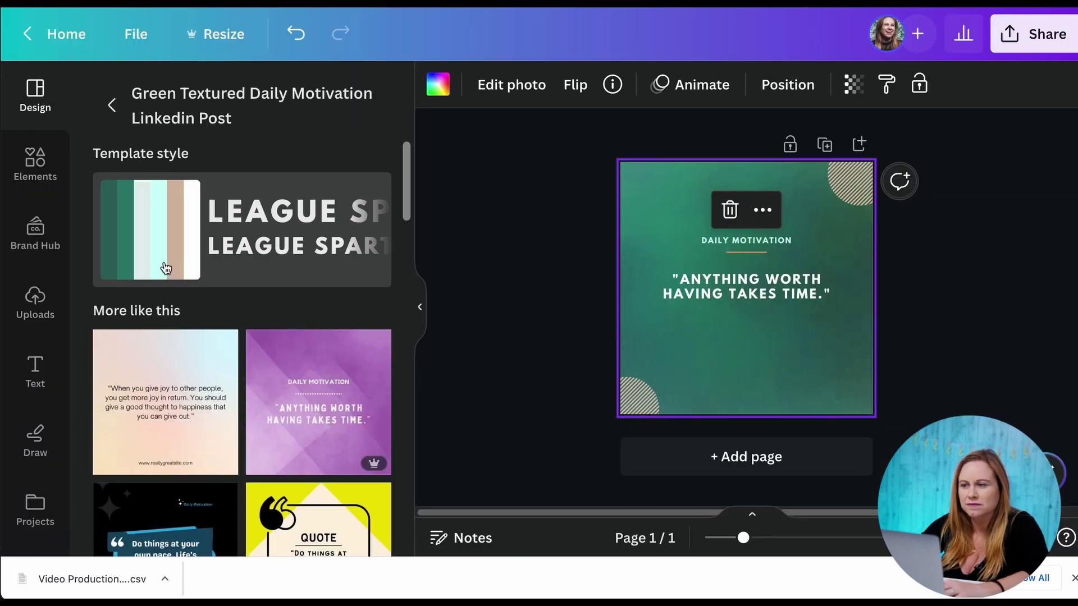
pyautogui.scroll(-1, 34, 325)
pyautogui.scroll(1, 35, 314)
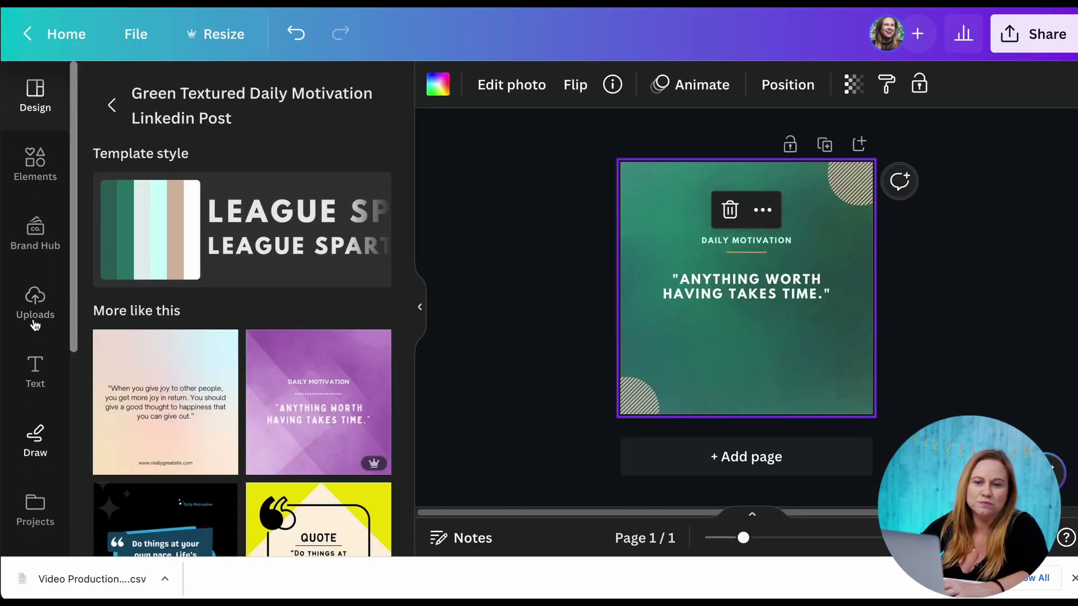
# - Apply the ChatGPT brand palette from Brand Hub, shuffling through several colour combinations
pyautogui.click(36, 230)
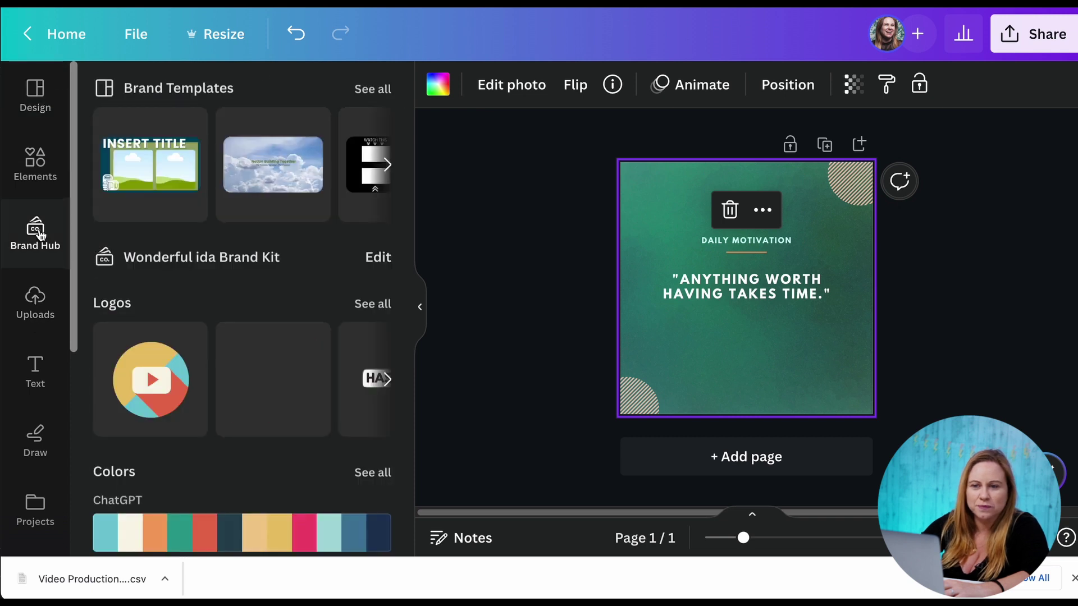
pyautogui.scroll(-5, 233, 233)
pyautogui.click(236, 199)
pyautogui.click(235, 199)
pyautogui.click(235, 199)
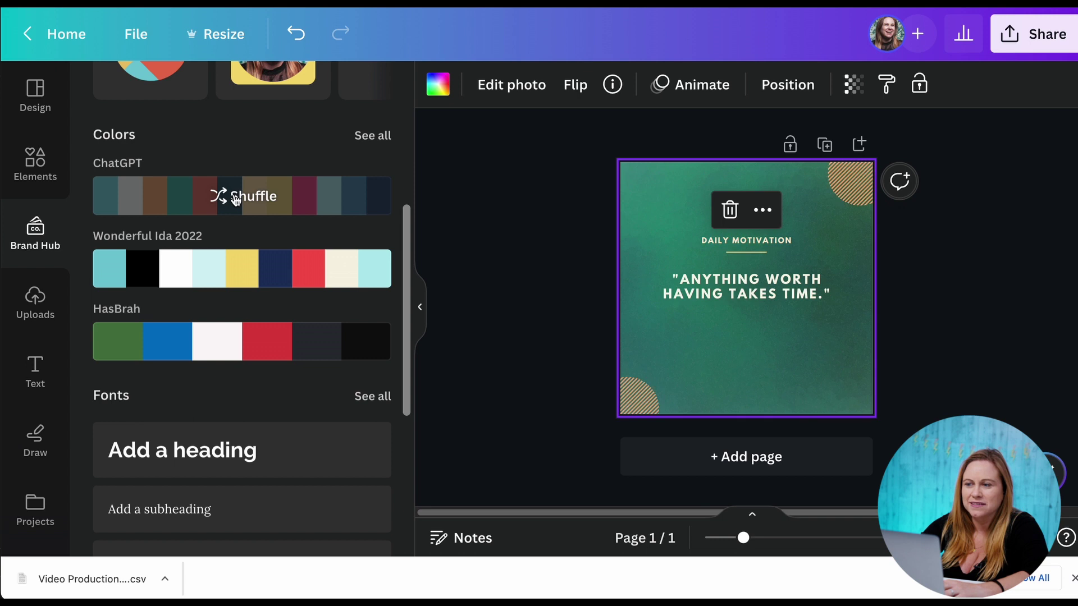
pyautogui.click(235, 199)
pyautogui.click(235, 199)
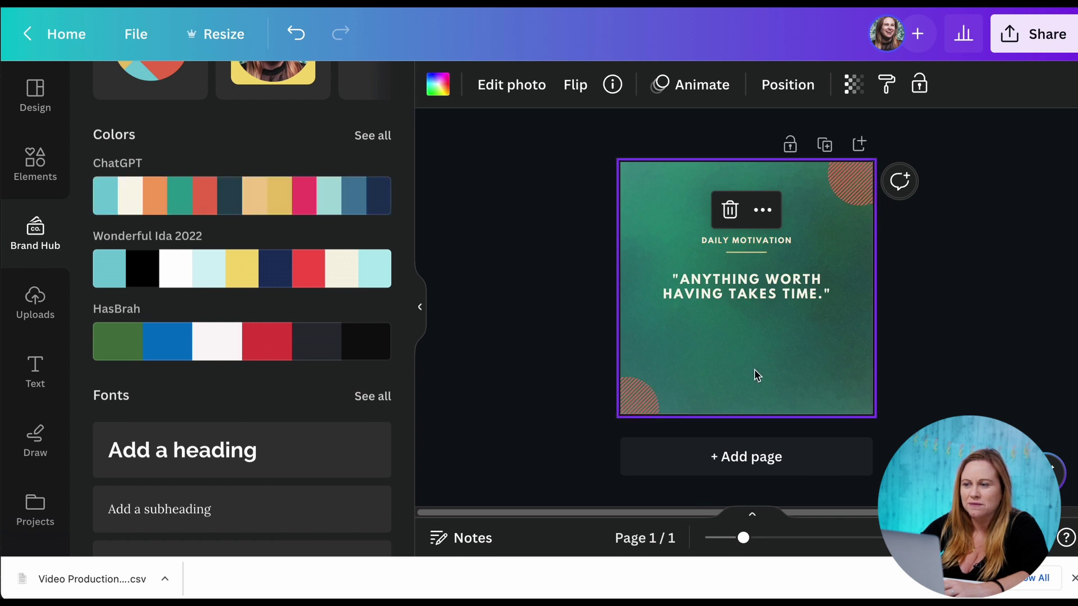
# - Delete the green photo background and shuffle the ChatGPT palette to a light teal scheme
pyautogui.press('Delete')
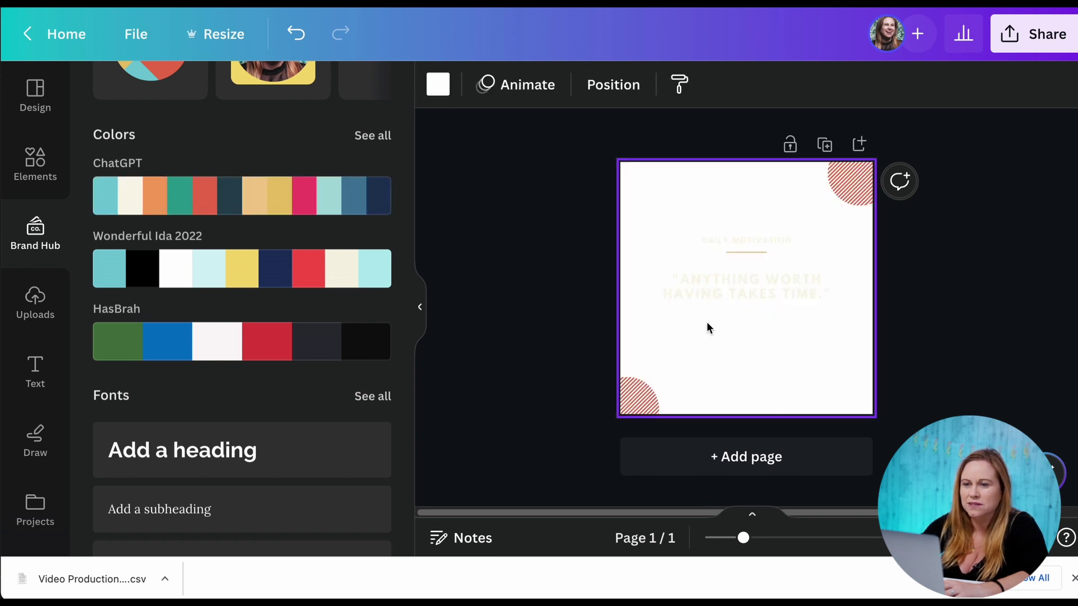
pyautogui.click(236, 198)
pyautogui.click(238, 203)
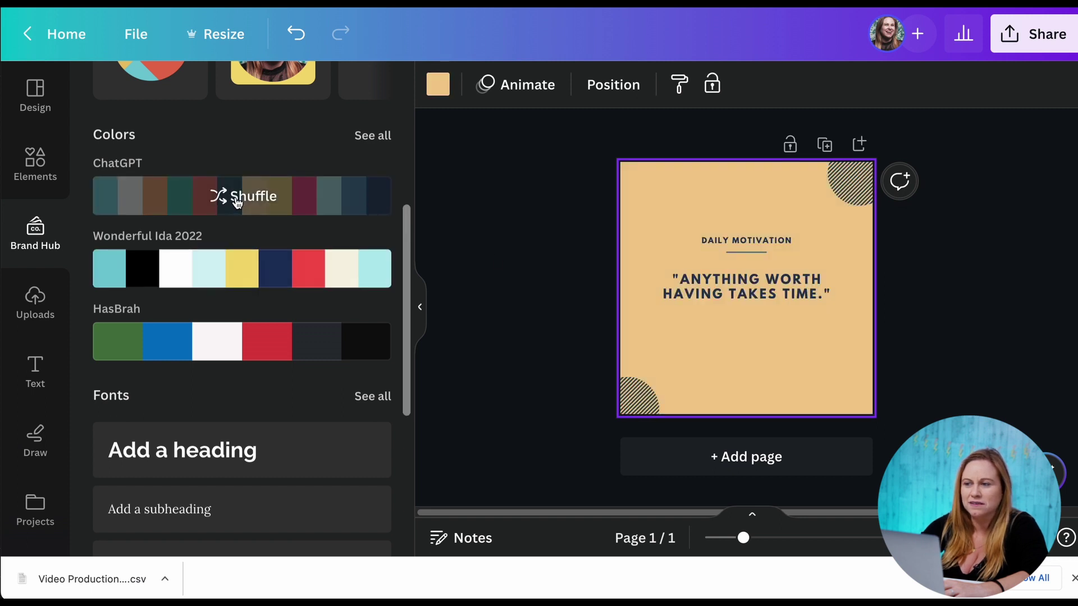
pyautogui.click(236, 201)
pyautogui.click(237, 201)
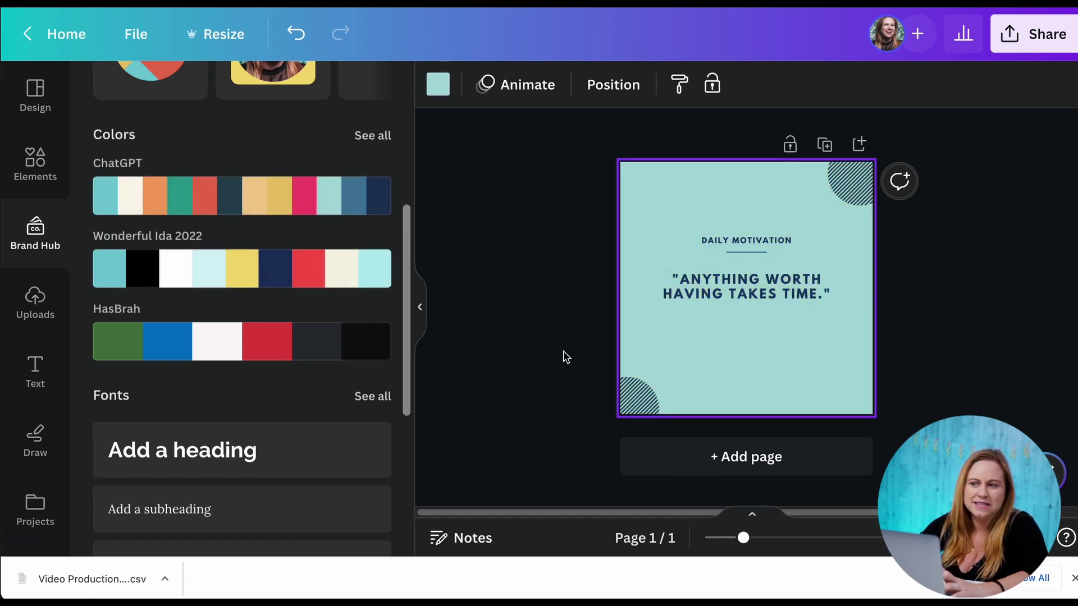
pyautogui.click(766, 240)
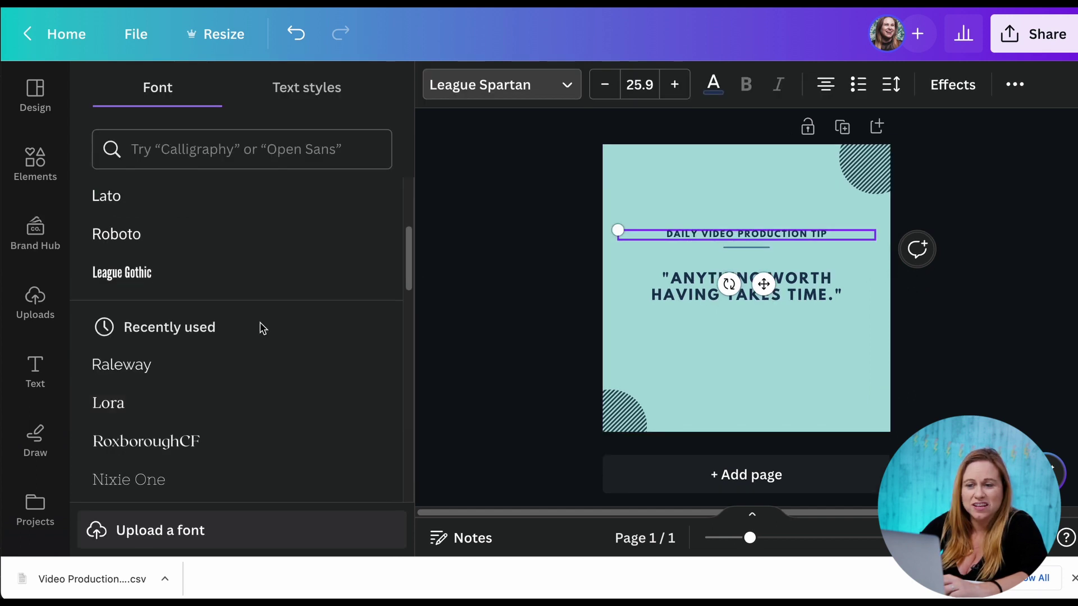
# - Set both the heading and quote in Raleway, with the quote made bold
pyautogui.click(269, 368)
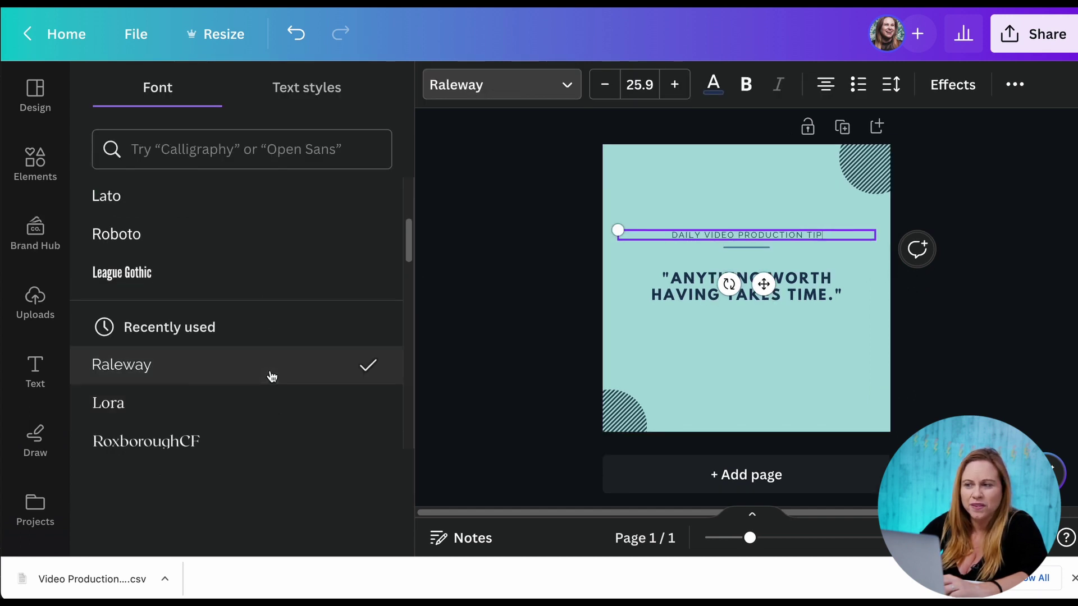
pyautogui.click(698, 296)
pyautogui.click(263, 375)
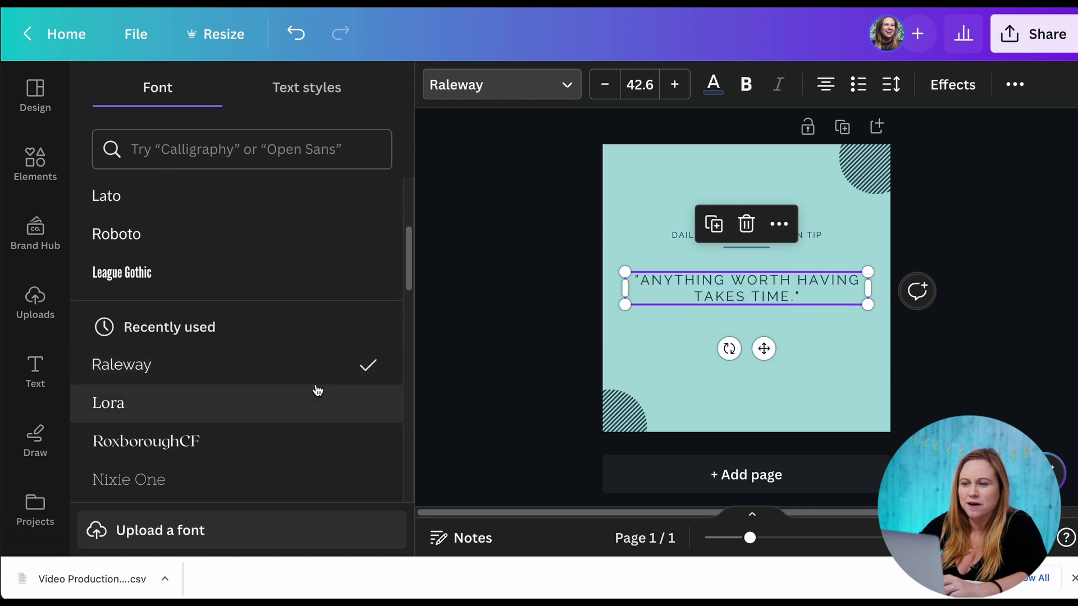
pyautogui.click(745, 86)
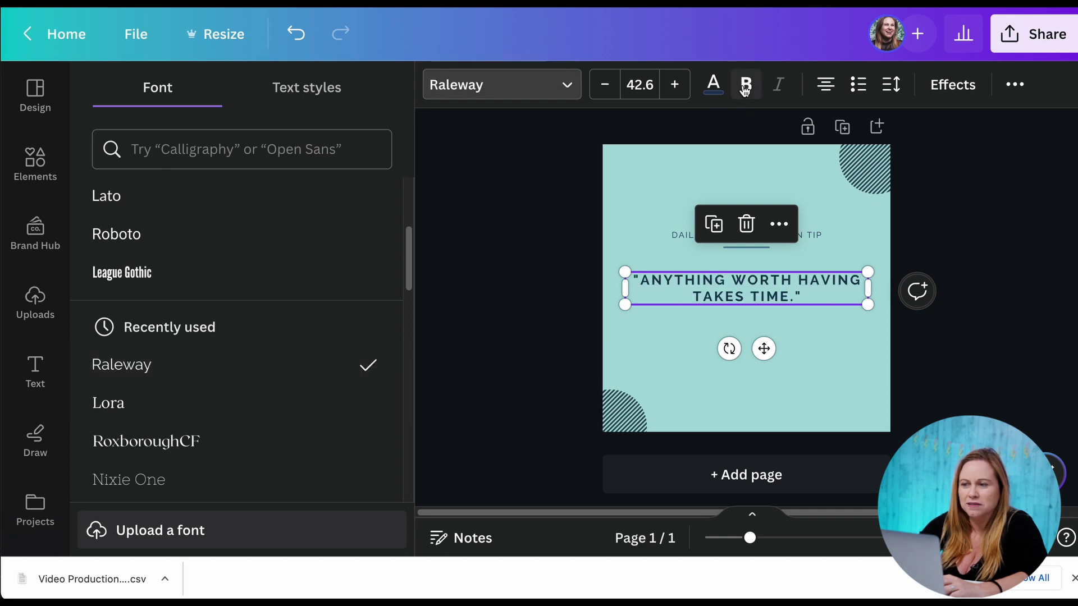
pyautogui.click(540, 360)
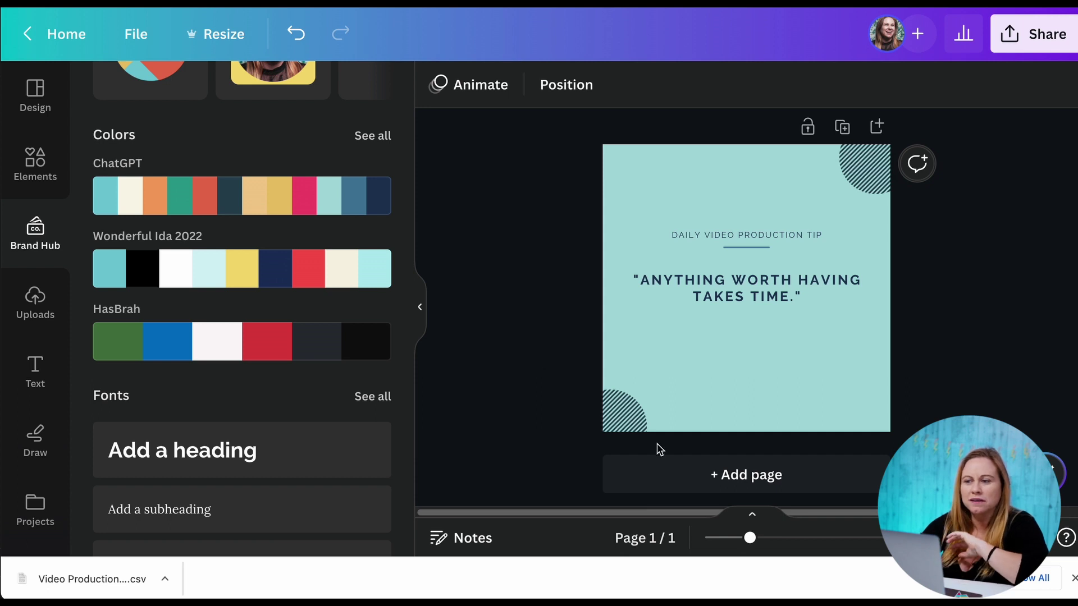
pyautogui.click(629, 432)
# - Enlarge the bottom-left striped quarter-circle and reshuffle the ChatGPT palette for lighter grey-teal stripes
pyautogui.moveTo(649, 390); pyautogui.dragTo(698, 332)
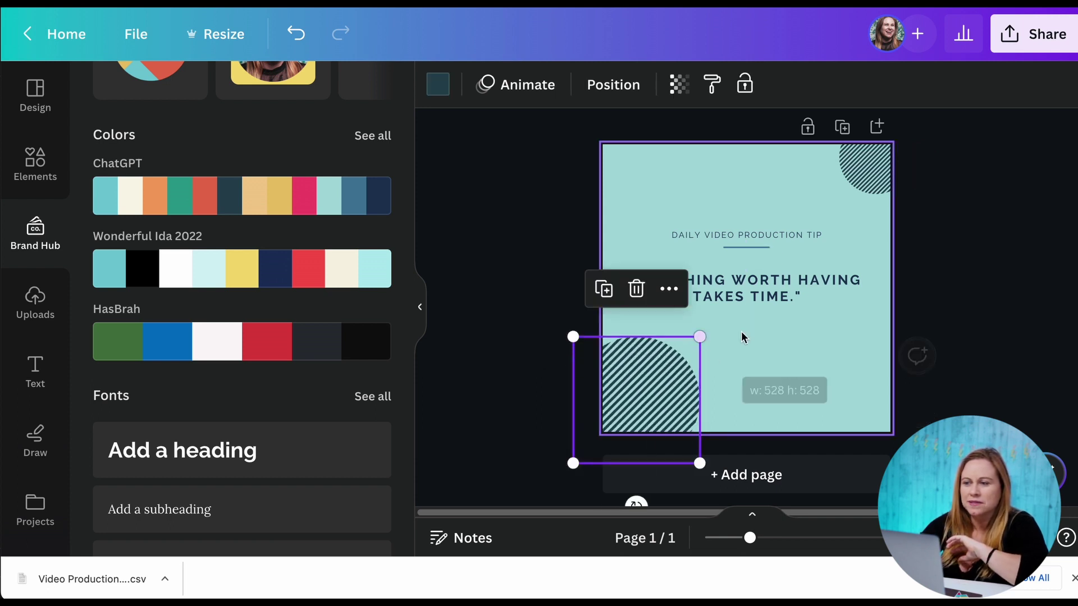
pyautogui.click(870, 174)
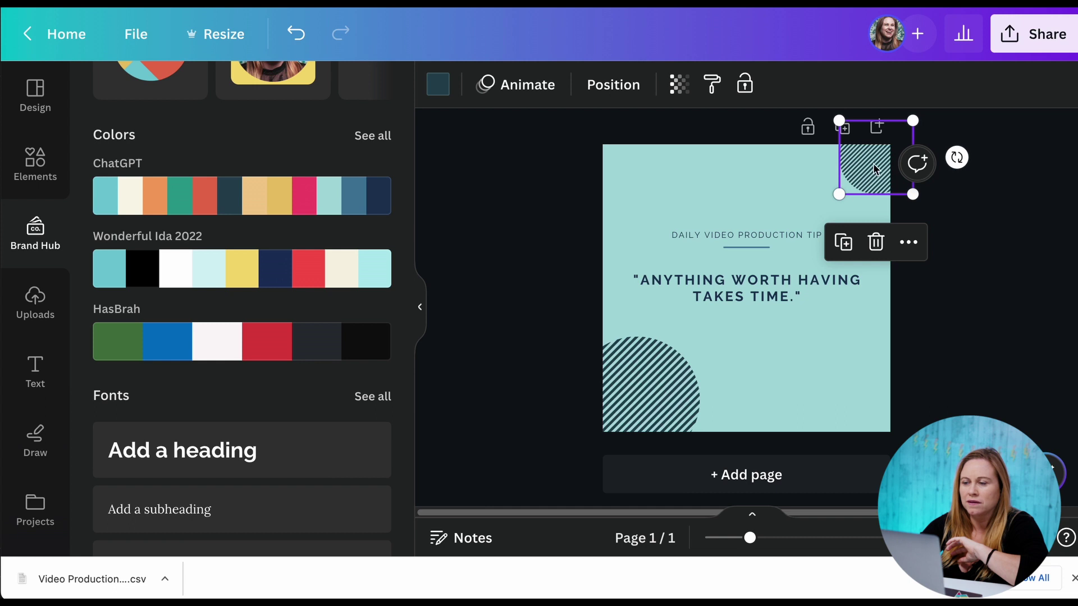
pyautogui.click(962, 291)
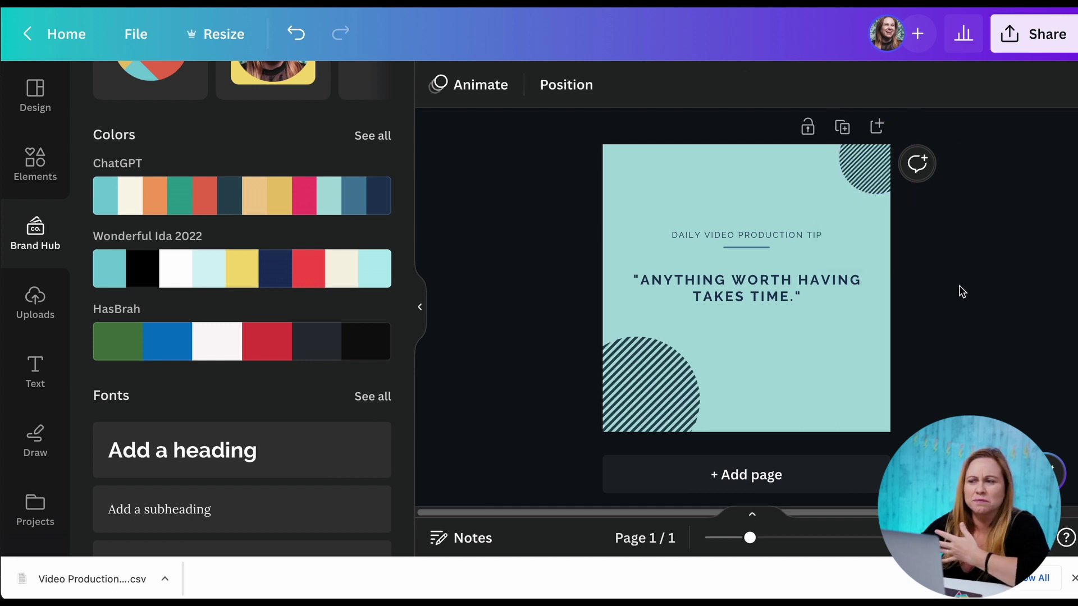
pyautogui.click(374, 217)
pyautogui.click(1017, 318)
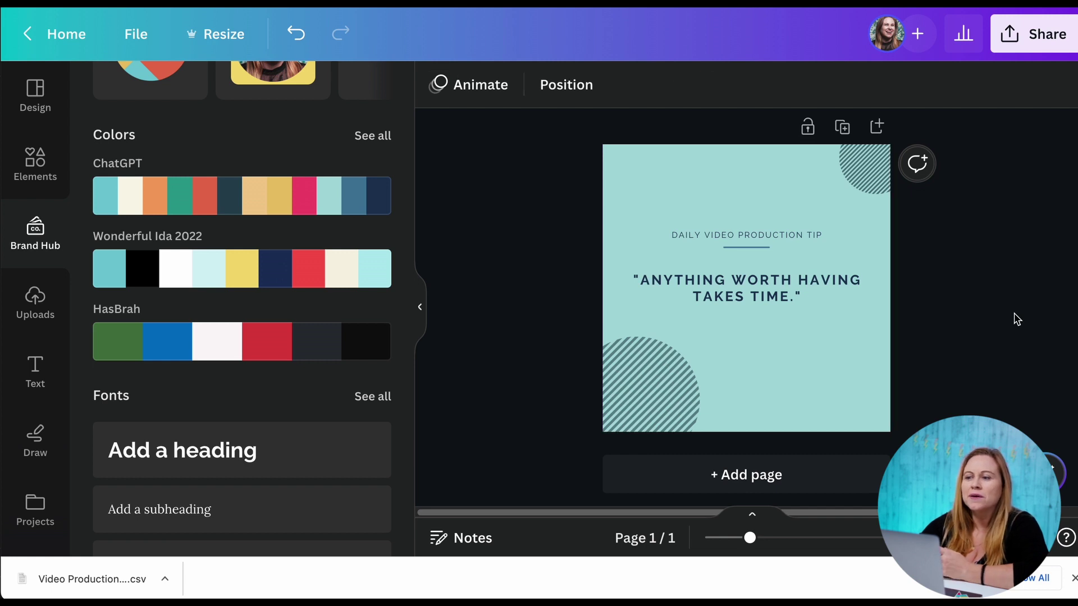
pyautogui.click(756, 293)
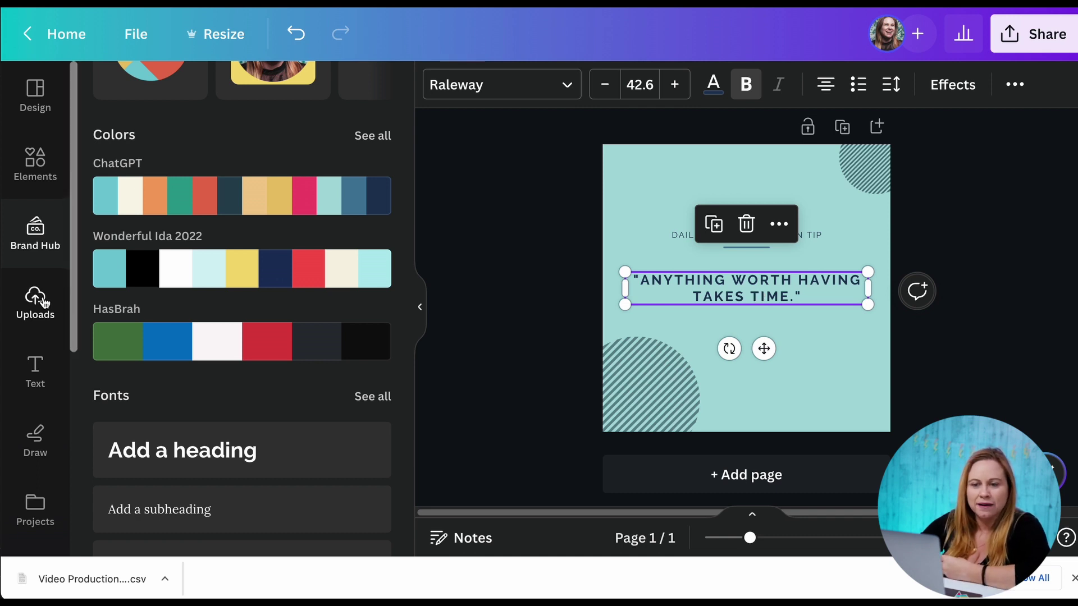
# - Open Bulk create from Apps and upload the Video Production Tips CSV
pyautogui.scroll(-5, 42, 306)
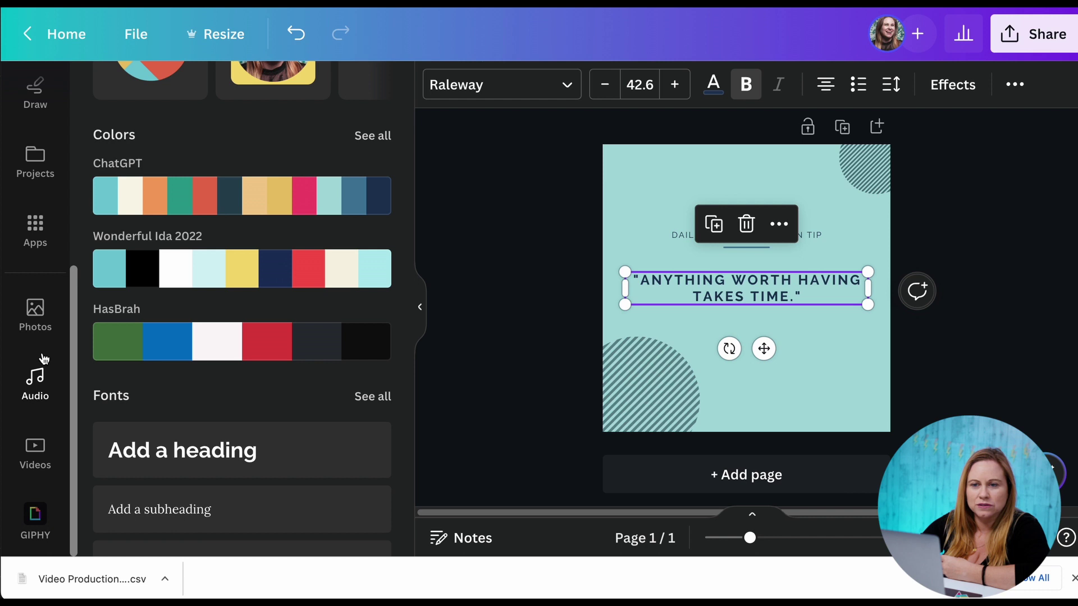
pyautogui.click(35, 224)
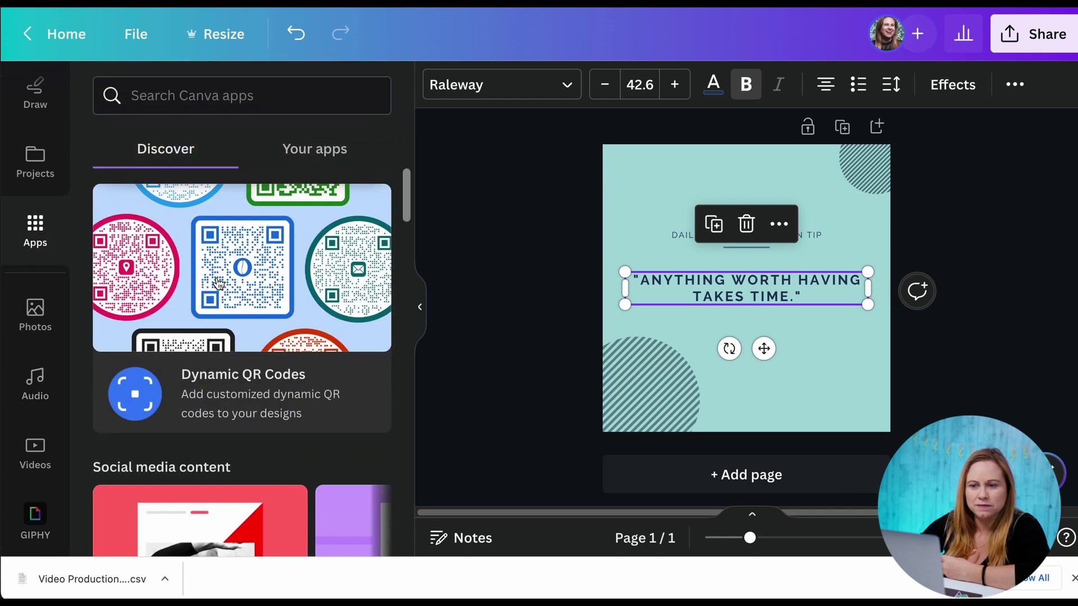
pyautogui.scroll(-5, 214, 298)
pyautogui.click(202, 386)
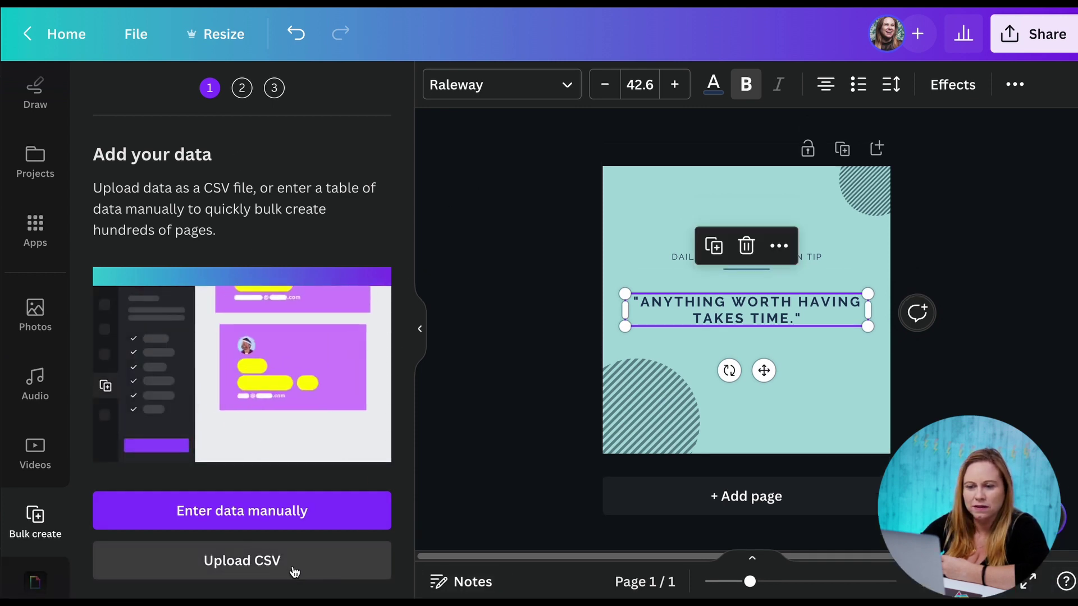
pyautogui.click(245, 567)
pyautogui.scroll(-5, 510, 273)
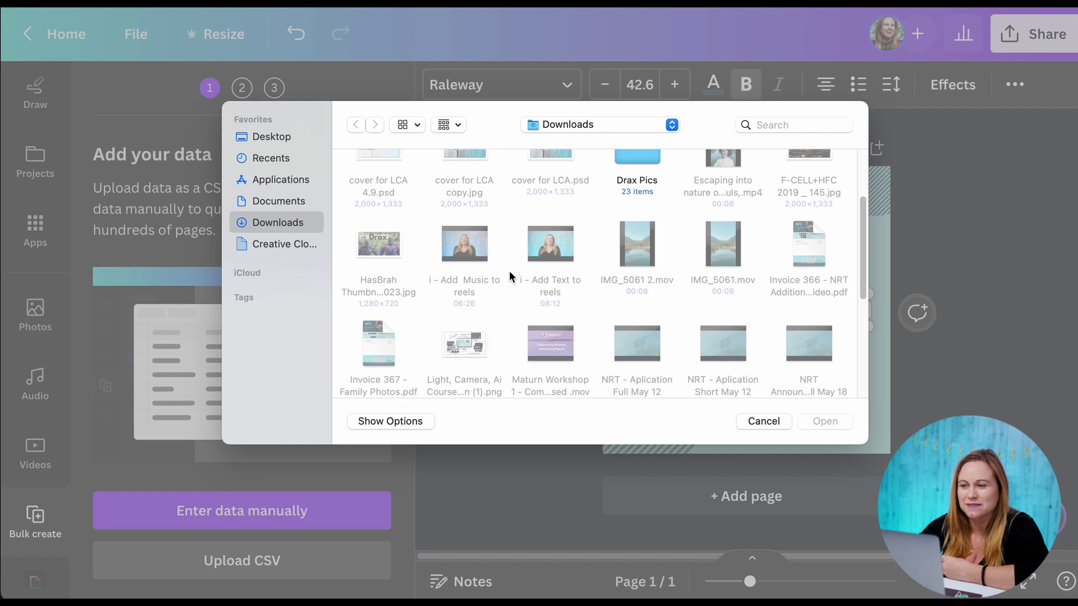
pyautogui.scroll(-5, 510, 271)
pyautogui.click(378, 236)
pyautogui.click(821, 421)
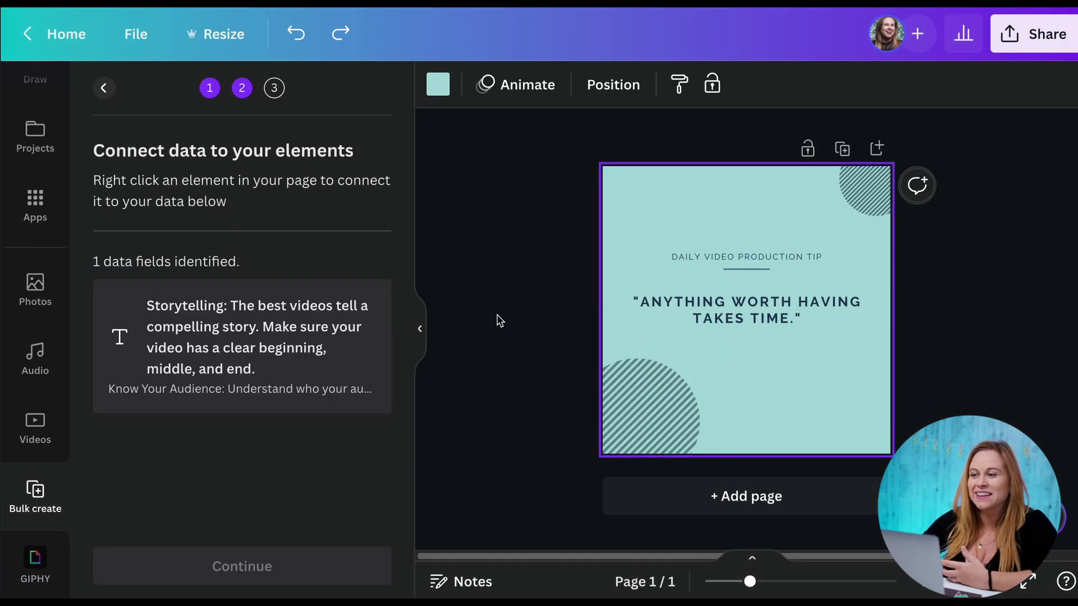
# - Connect the quote text to the Storytelling data field and generate the 49 tip pages
pyautogui.rightClick(710, 314)
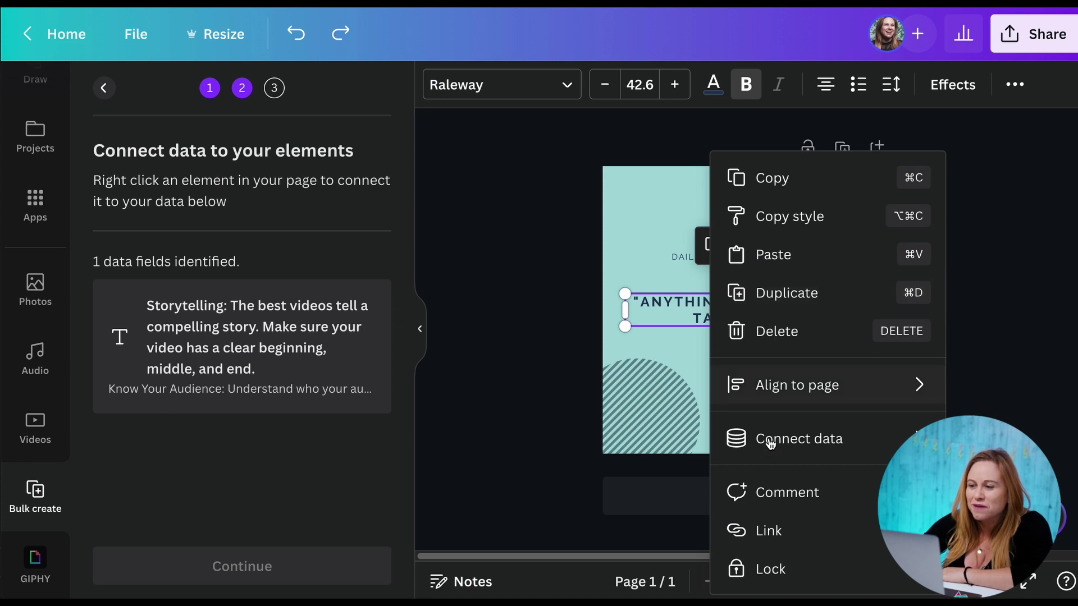
pyautogui.moveTo(772, 447)
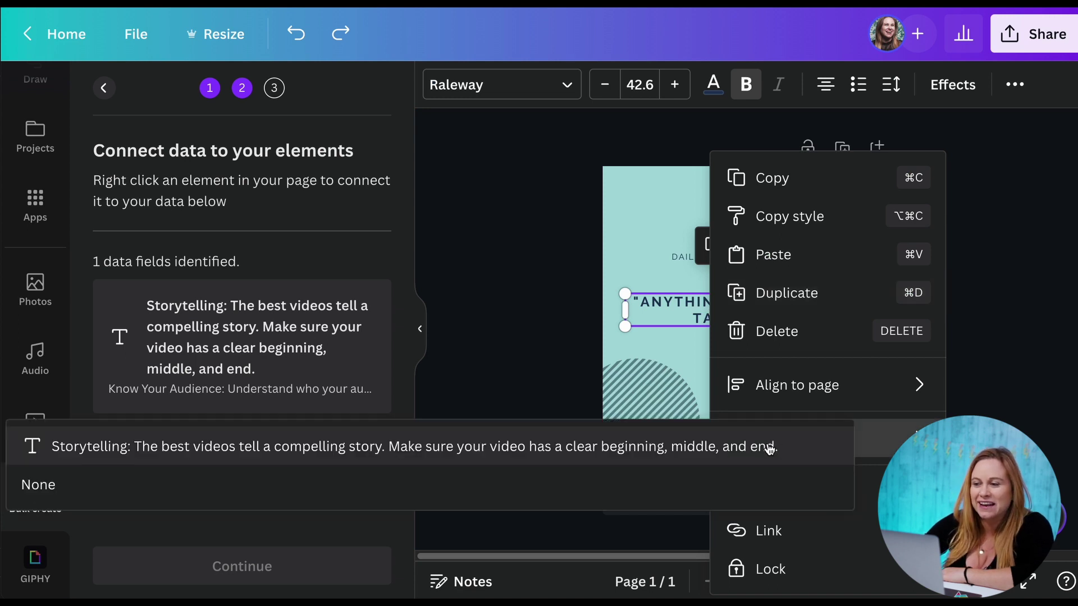
pyautogui.click(542, 455)
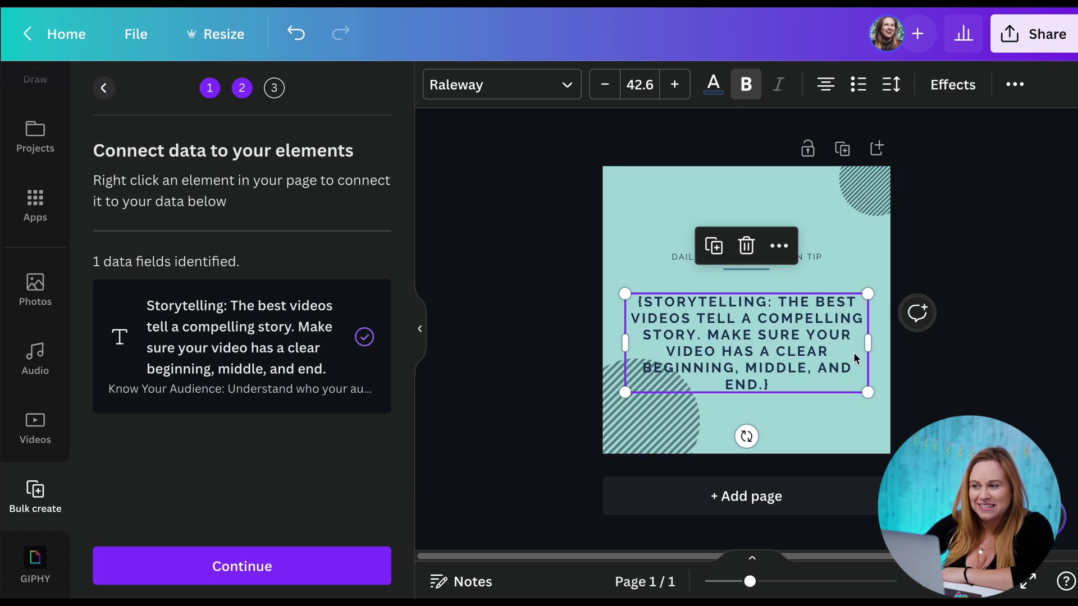
pyautogui.click(252, 568)
pyautogui.scroll(-20, 171, 306)
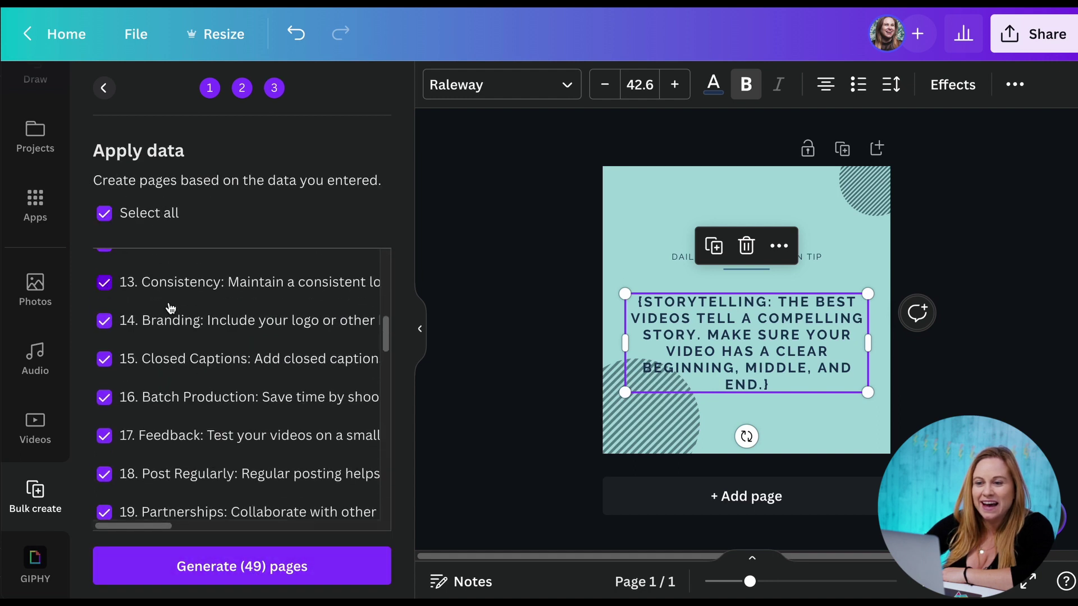
pyautogui.click(252, 568)
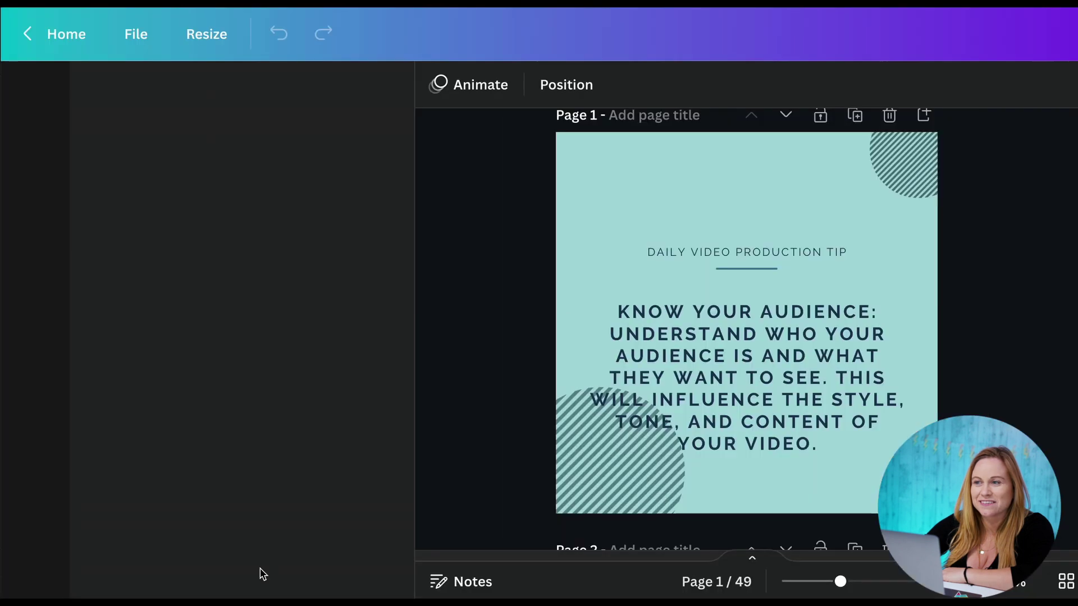
# - Scroll through all 49 tip pages, nudging one late page's striped circle down-left
pyautogui.scroll(-20, 750, 393)
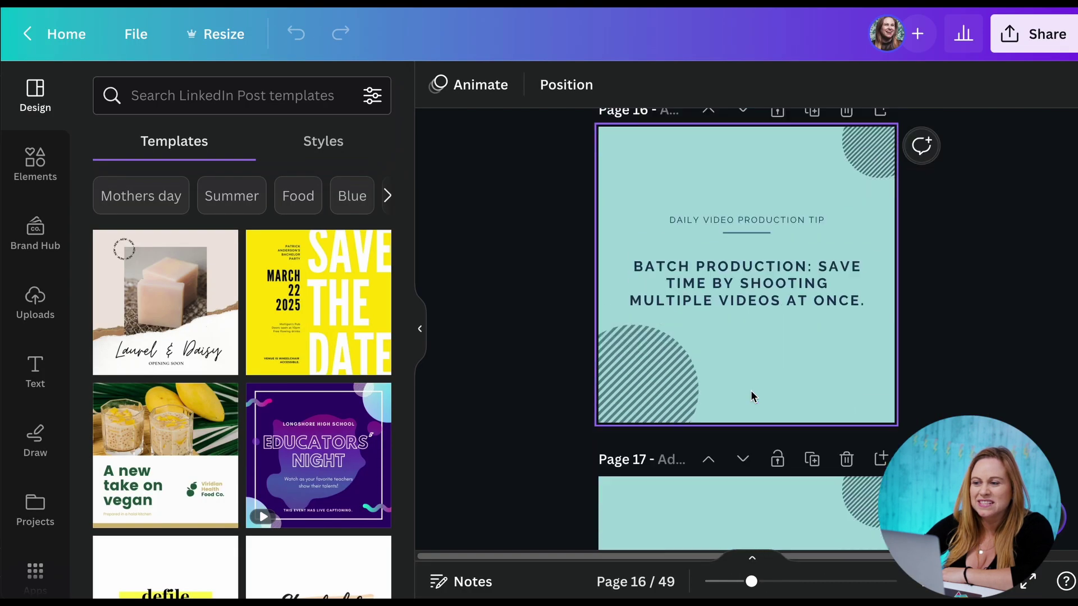
pyautogui.scroll(-20, 752, 396)
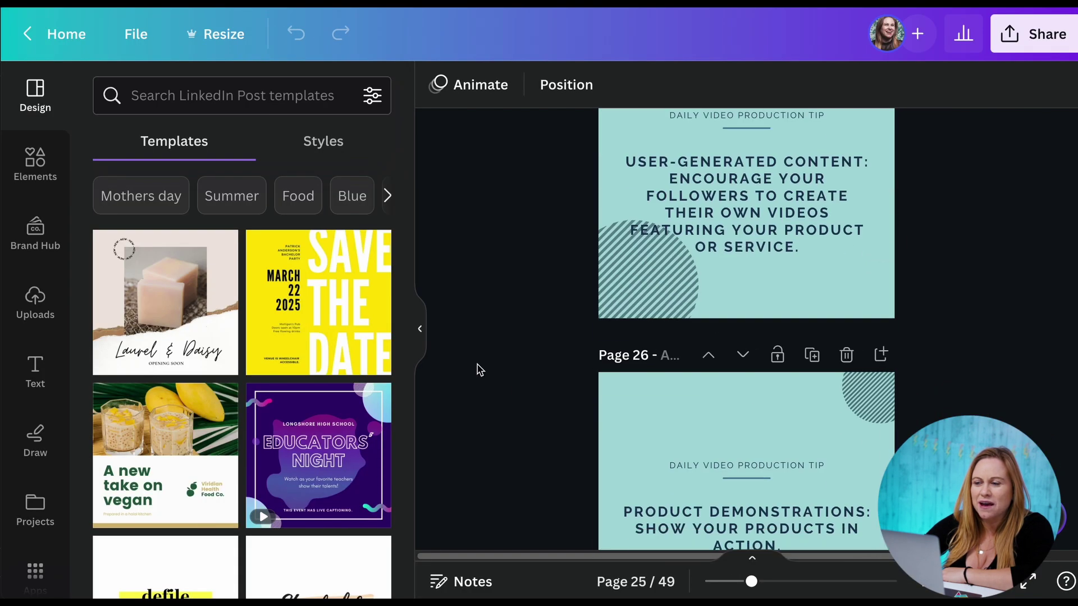
pyautogui.scroll(-12, 758, 378)
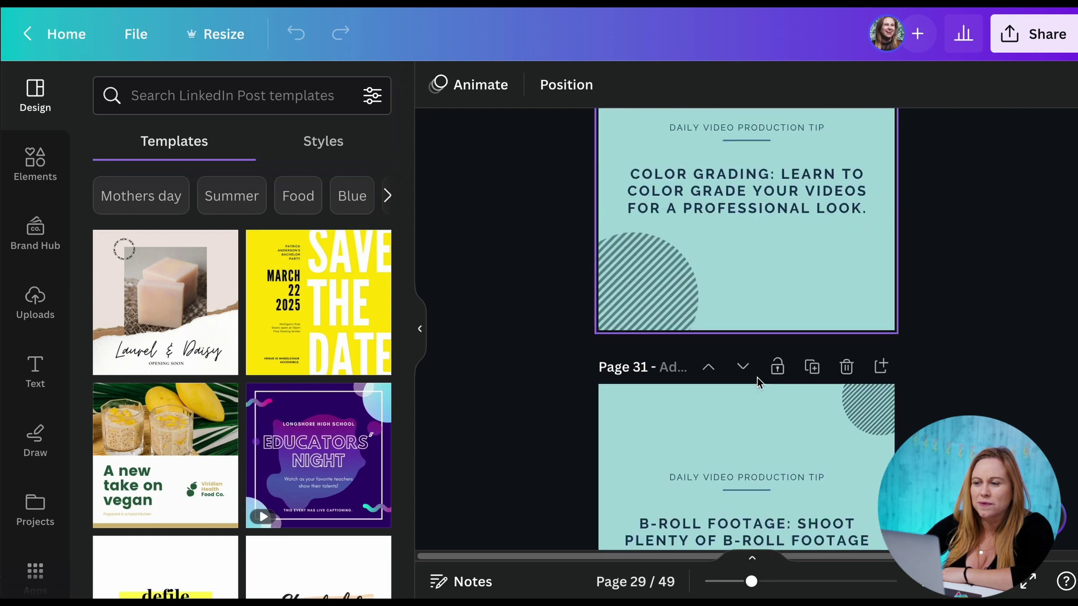
pyautogui.scroll(-20, 758, 383)
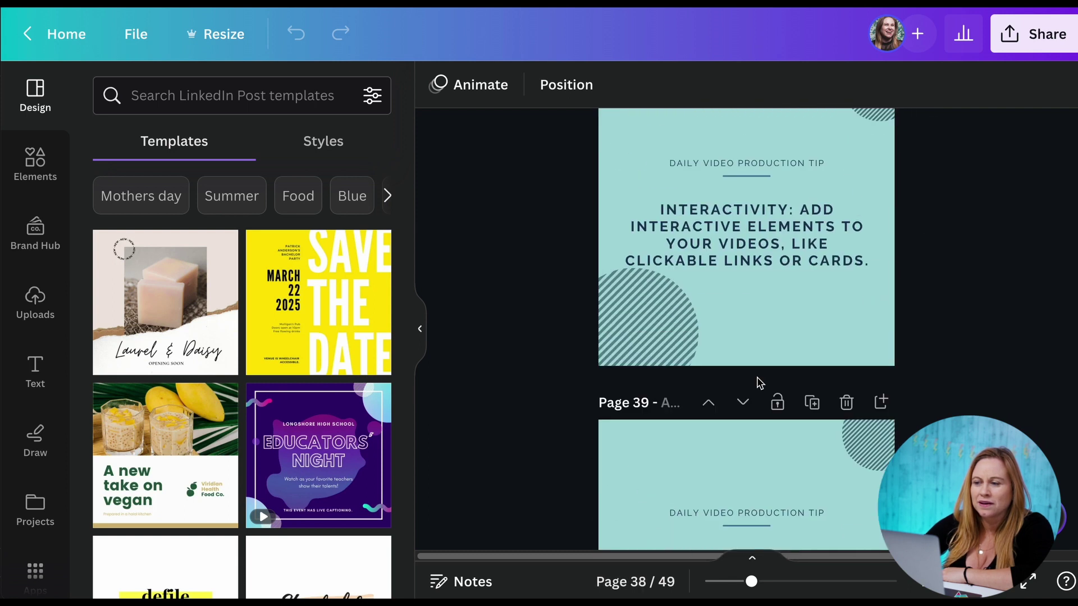
pyautogui.scroll(-5, 759, 384)
pyautogui.moveTo(642, 224); pyautogui.dragTo(629, 235)
pyautogui.scroll(-5, 722, 337)
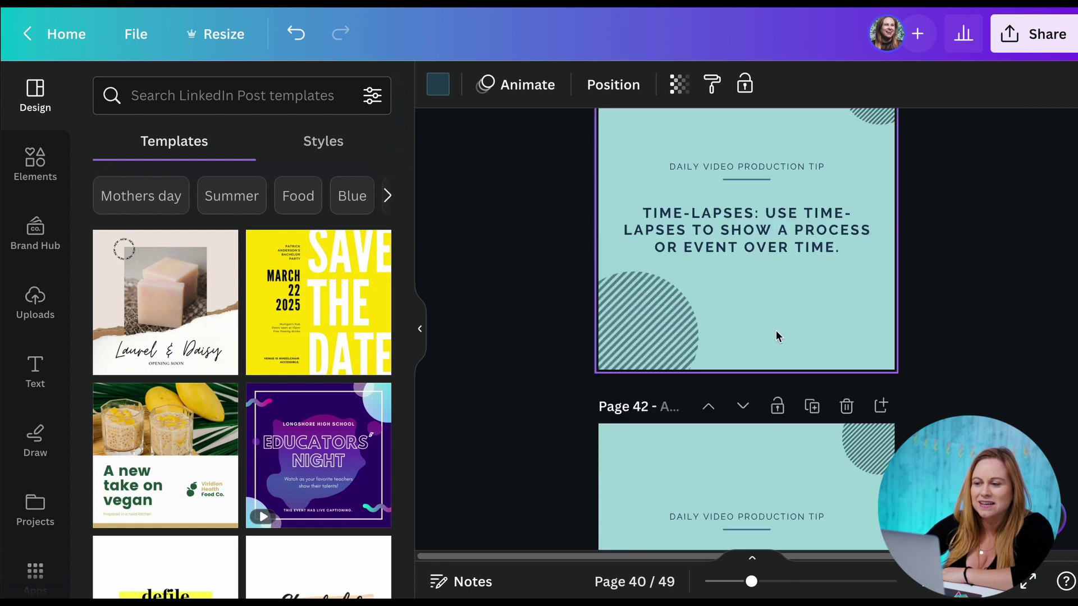
pyautogui.scroll(-20, 723, 340)
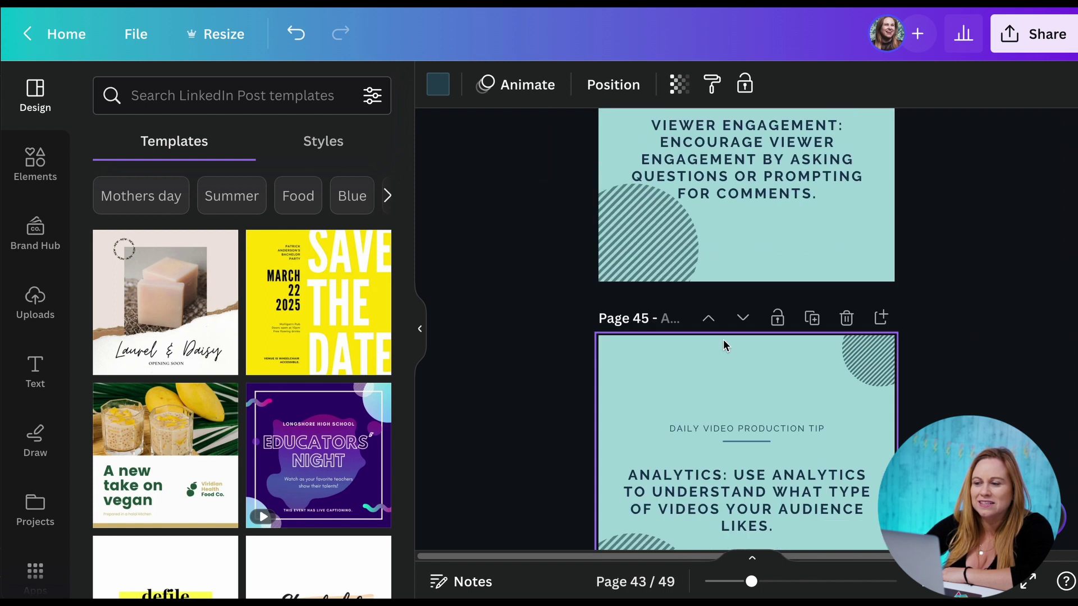
pyautogui.scroll(-5, 723, 343)
pyautogui.scroll(20, 723, 342)
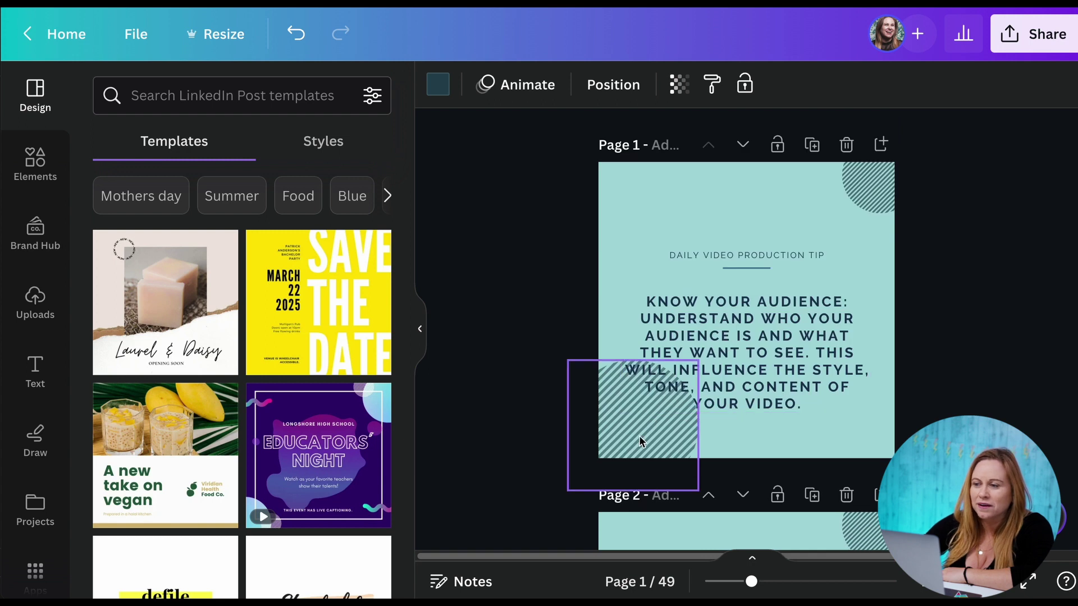
# - Drag the striped circles on pages 1 and 2 partly off their lower-left corners
pyautogui.click(722, 440)
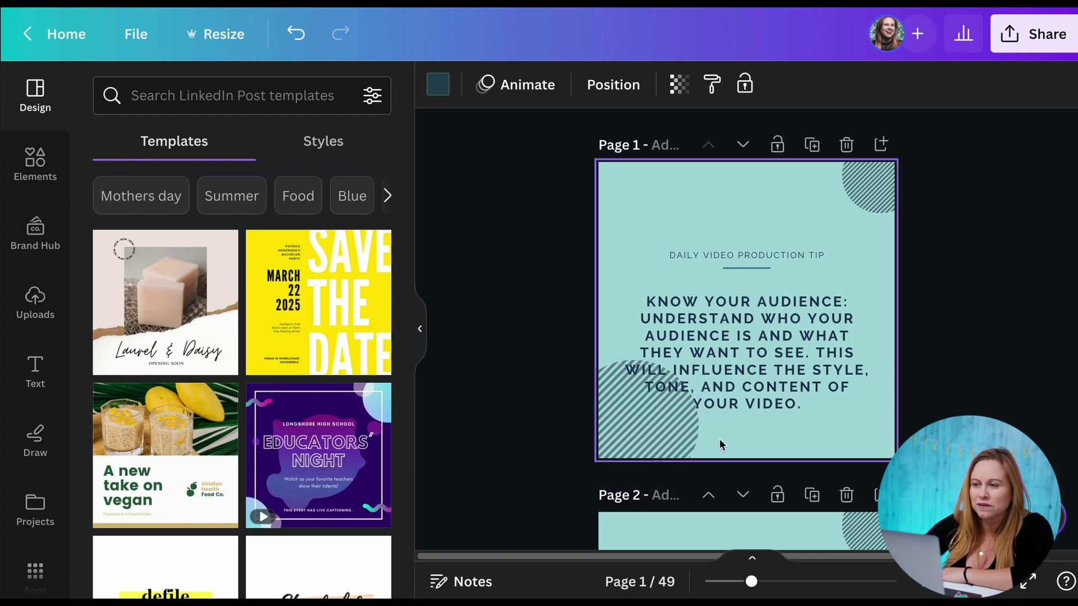
pyautogui.moveTo(645, 433); pyautogui.dragTo(611, 452)
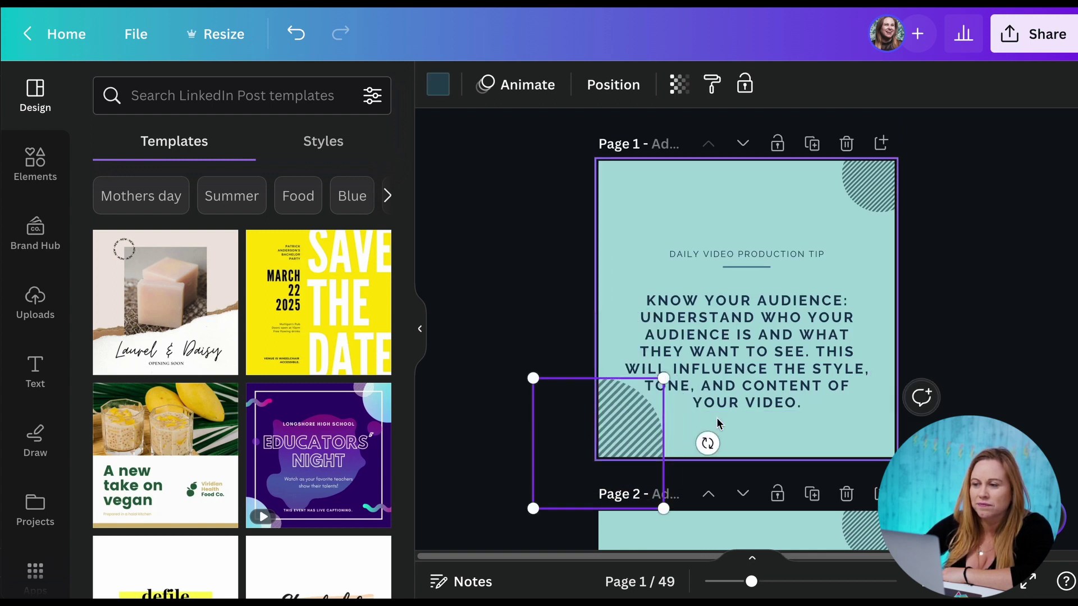
pyautogui.scroll(-5, 717, 424)
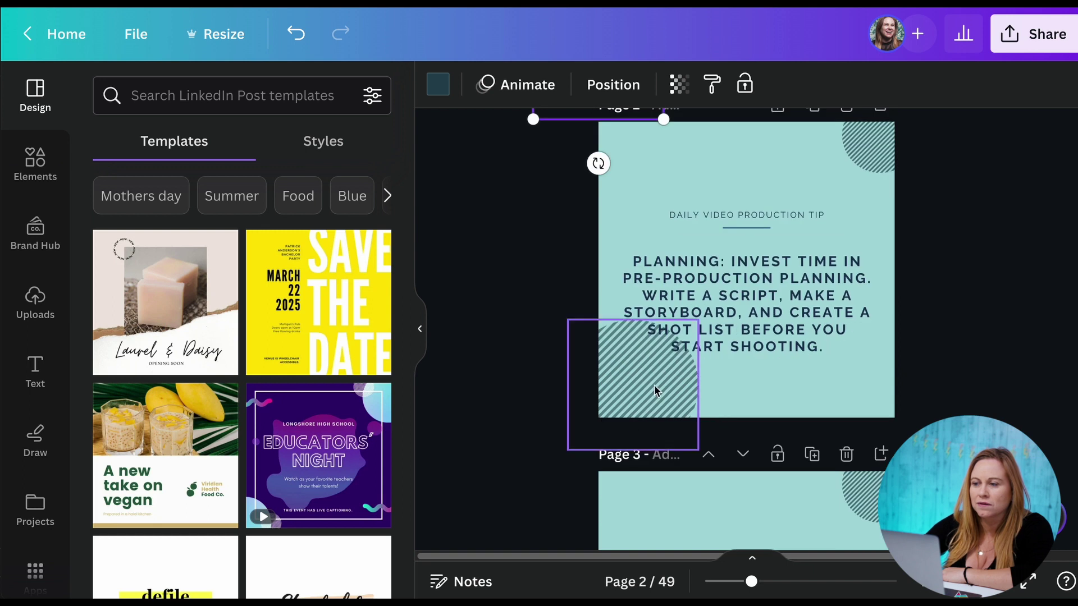
pyautogui.moveTo(695, 410)
pyautogui.mouseDown()
pyautogui.moveTo(622, 390)
pyautogui.moveTo(604, 402)
pyautogui.mouseUp()
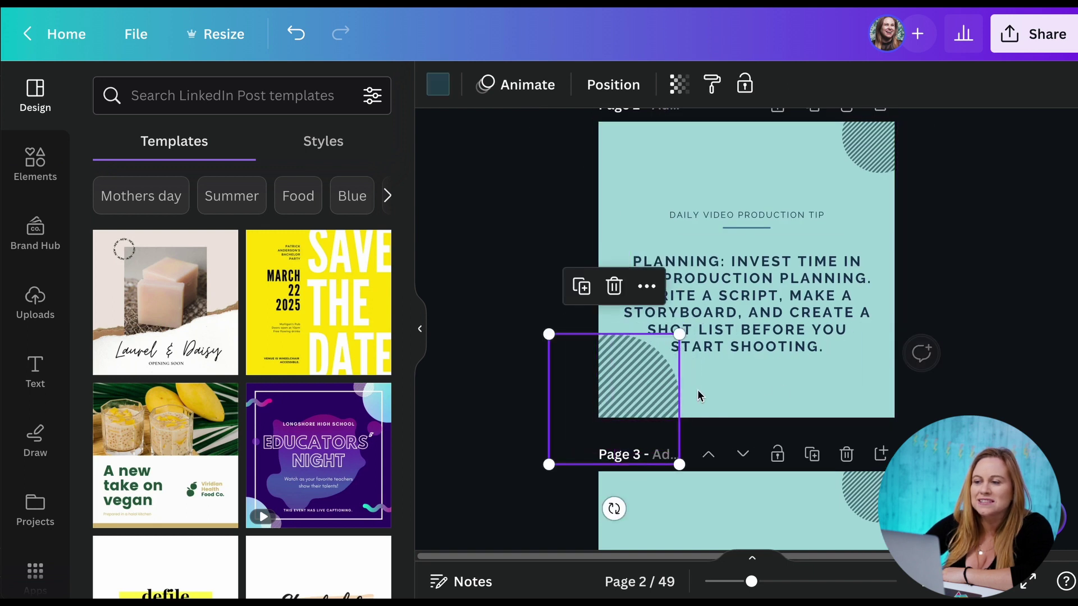
pyautogui.click(795, 384)
pyautogui.scroll(5, 794, 384)
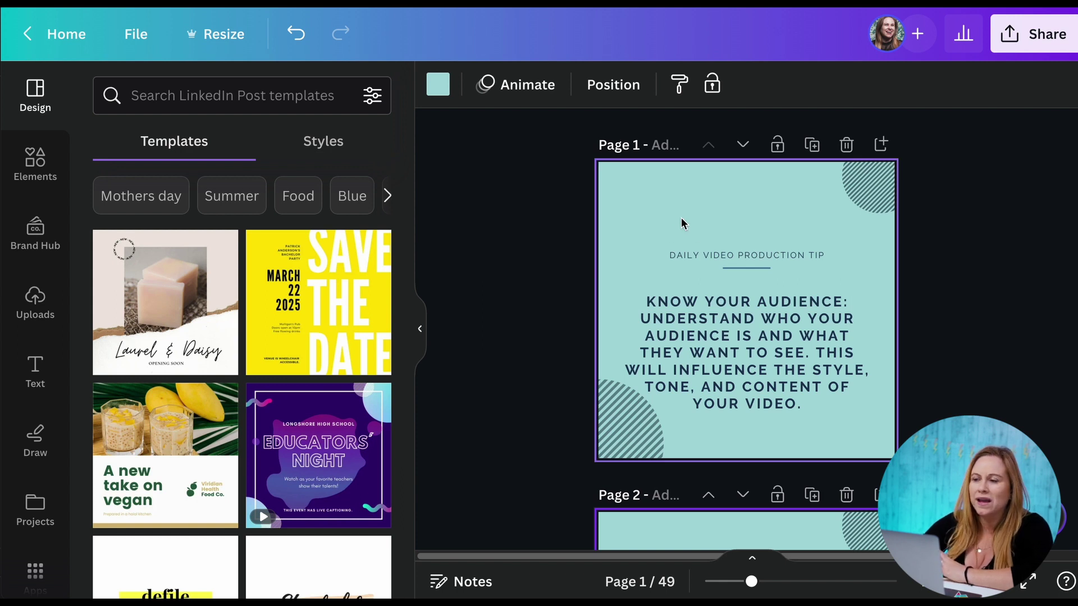
pyautogui.click(643, 229)
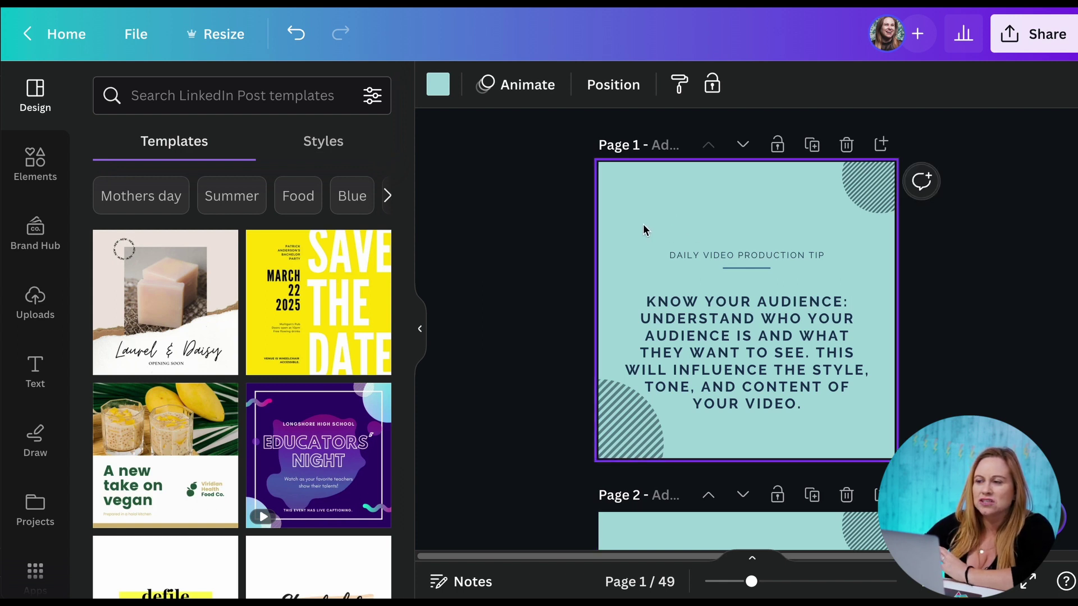
# - Shuffle pages 1 and 2 through the ChatGPT brand palette, leaving page 2 orange
pyautogui.click(35, 259)
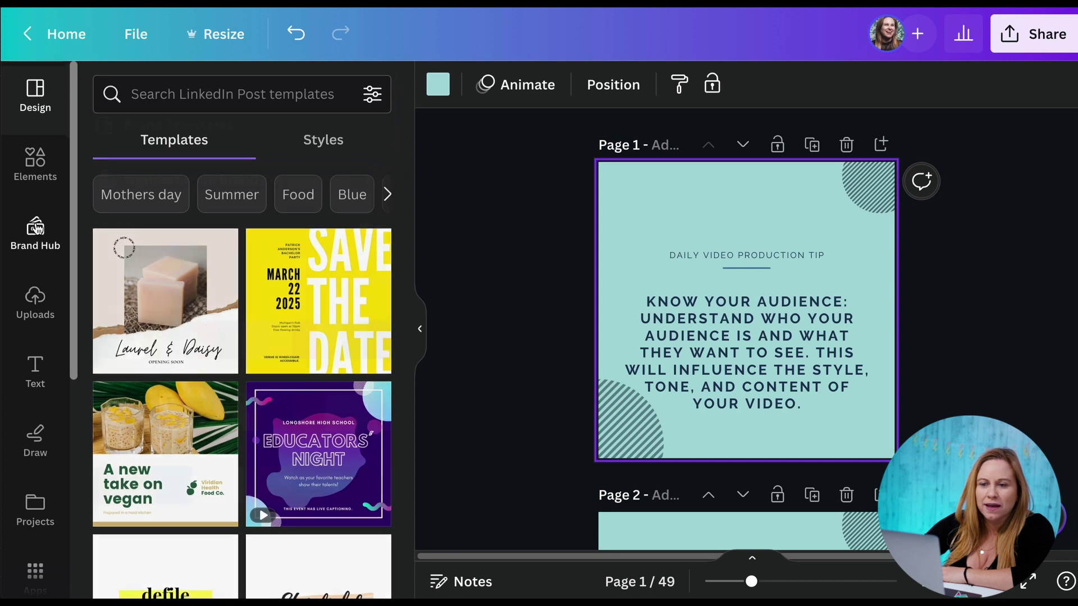
pyautogui.click(247, 534)
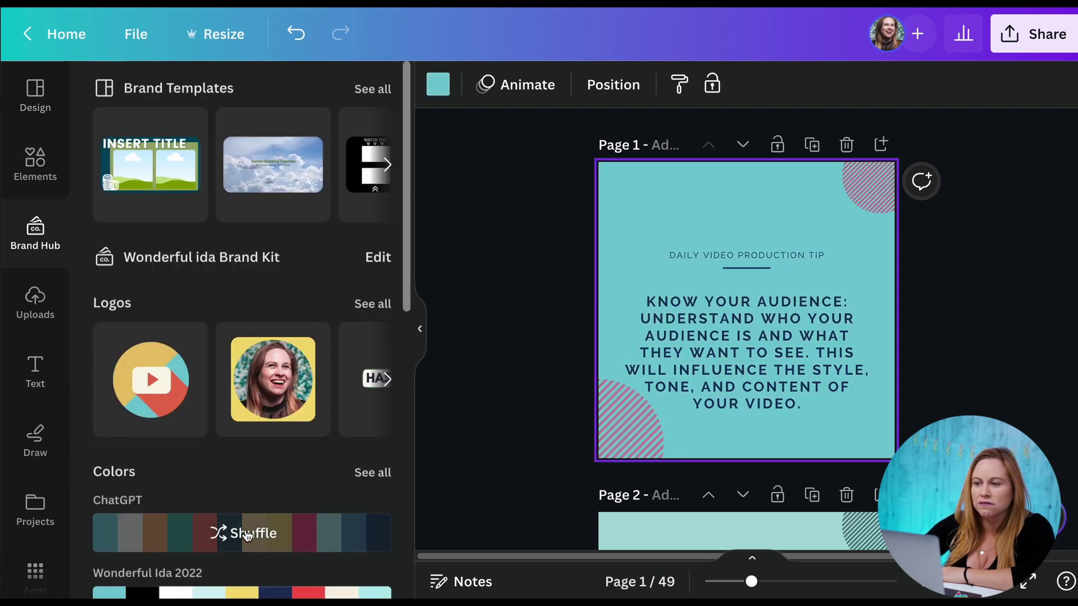
pyautogui.click(248, 535)
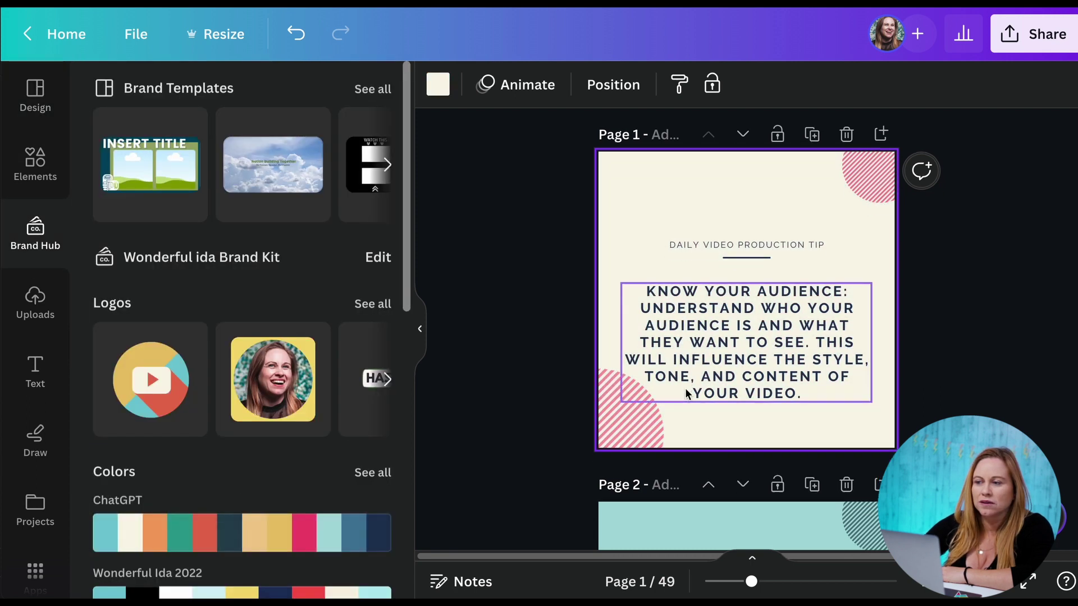
pyautogui.scroll(-3, 679, 396)
pyautogui.click(633, 403)
pyautogui.click(238, 533)
pyautogui.click(238, 534)
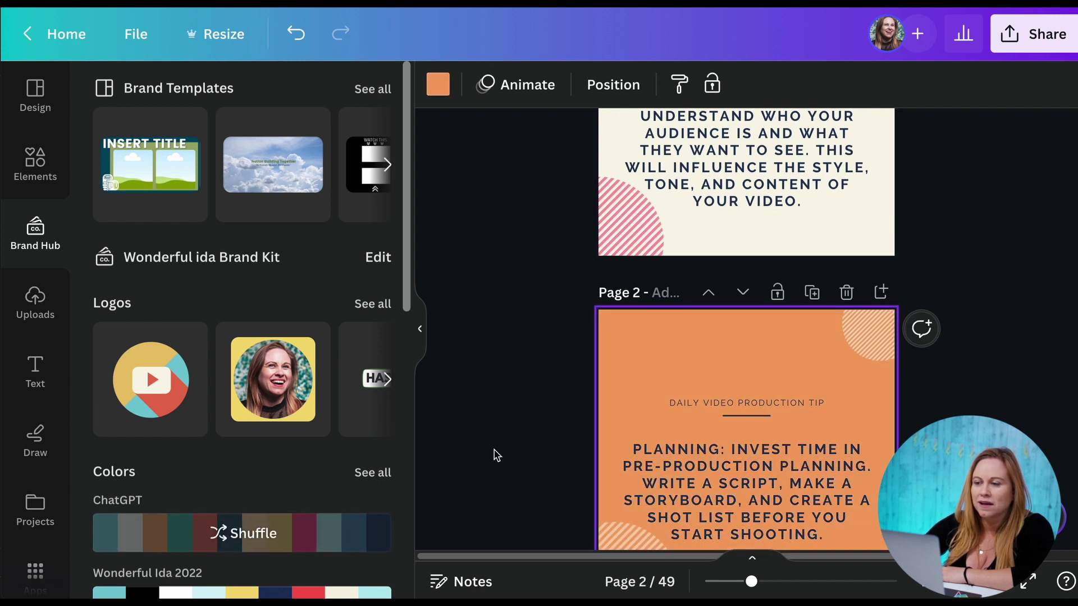
# - Push the striped corner circles on pages 3 and 4 down and left, partly off the page
pyautogui.scroll(-1, 655, 382)
pyautogui.scroll(-5, 655, 382)
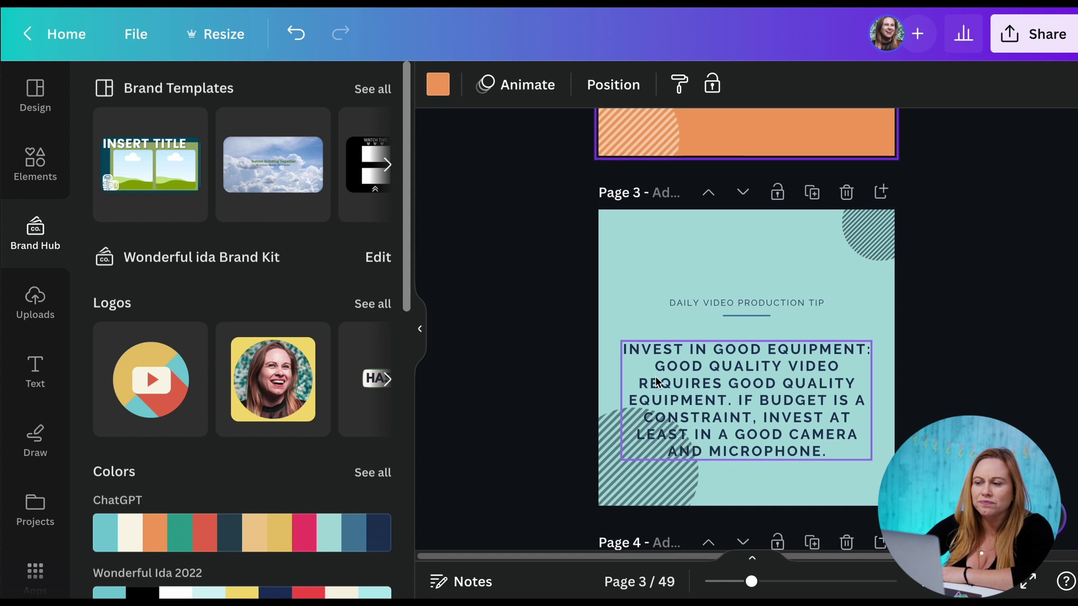
pyautogui.click(645, 477)
pyautogui.moveTo(645, 477); pyautogui.dragTo(606, 506)
pyautogui.scroll(-5, 604, 214)
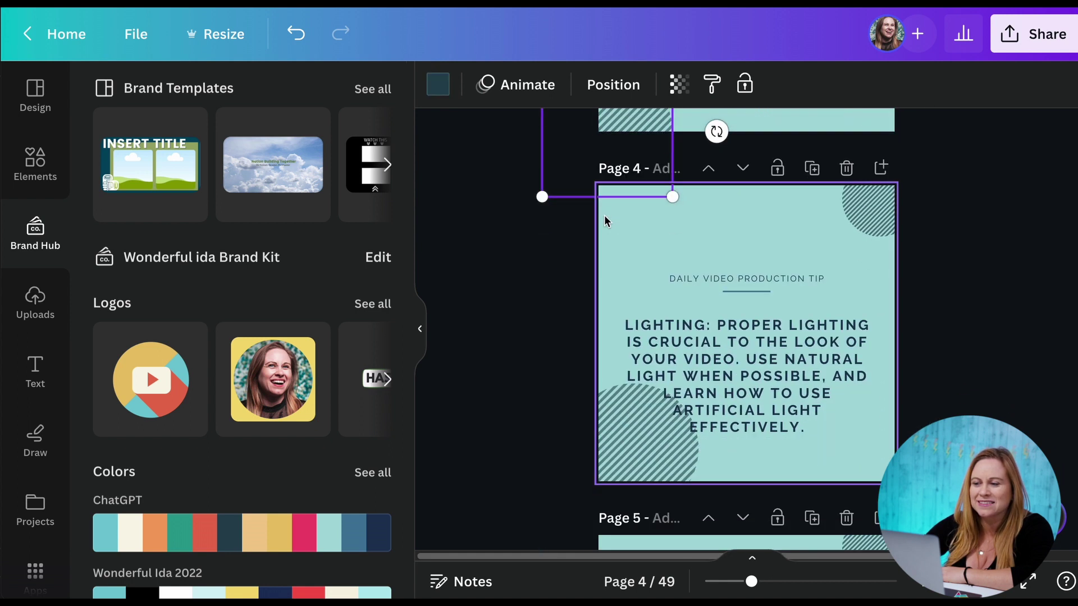
pyautogui.click(795, 277)
pyautogui.click(829, 251)
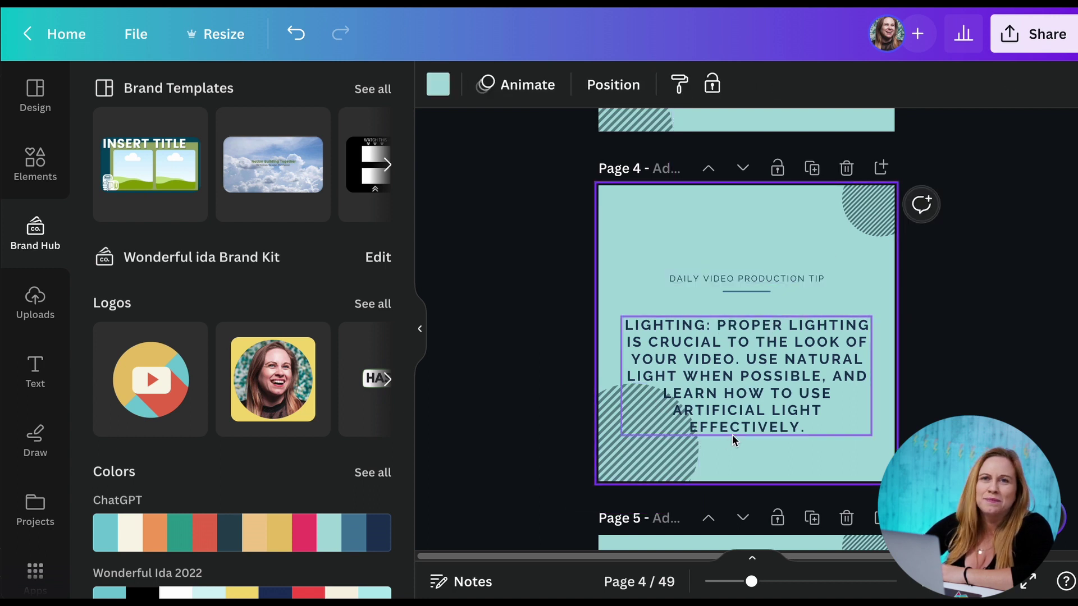
pyautogui.moveTo(635, 440); pyautogui.dragTo(615, 457)
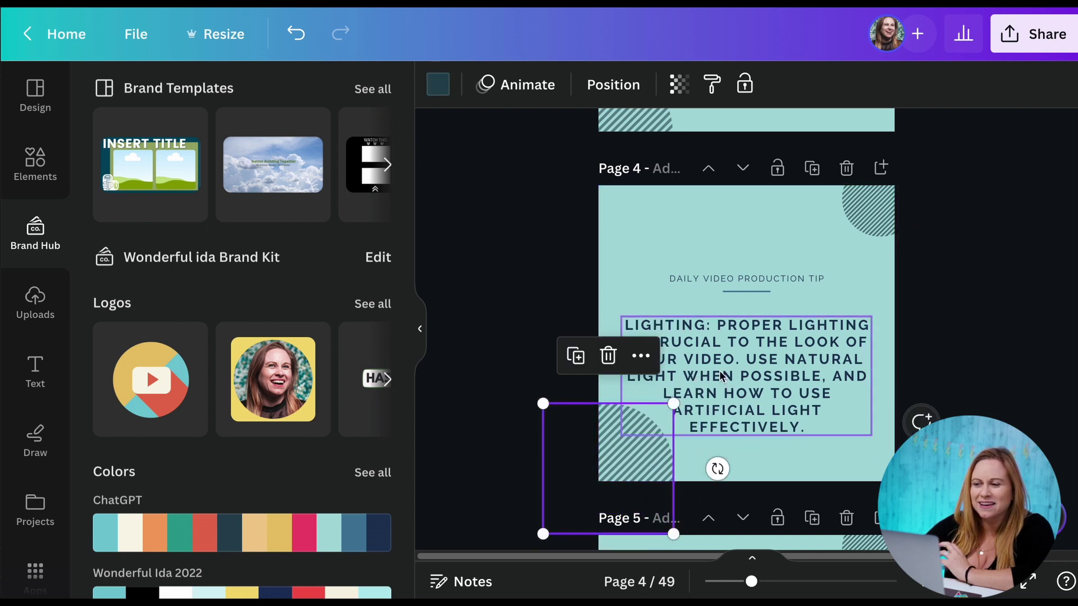
# - Reshuffle page 4 with the ChatGPT palette until it settles on a pink scheme
pyautogui.click(647, 253)
pyautogui.click(216, 533)
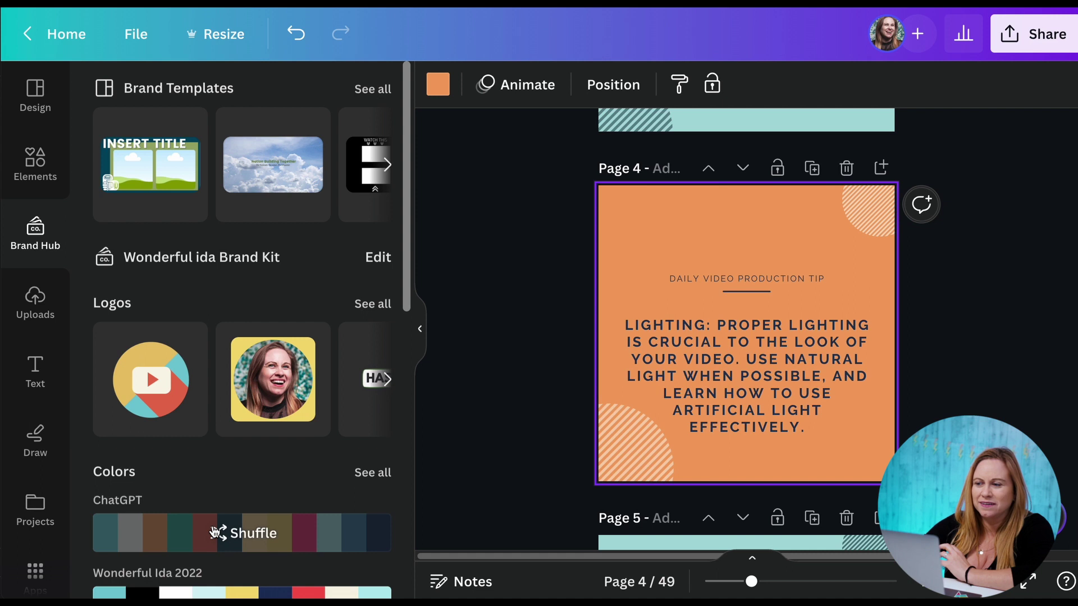
pyautogui.click(217, 534)
pyautogui.click(220, 536)
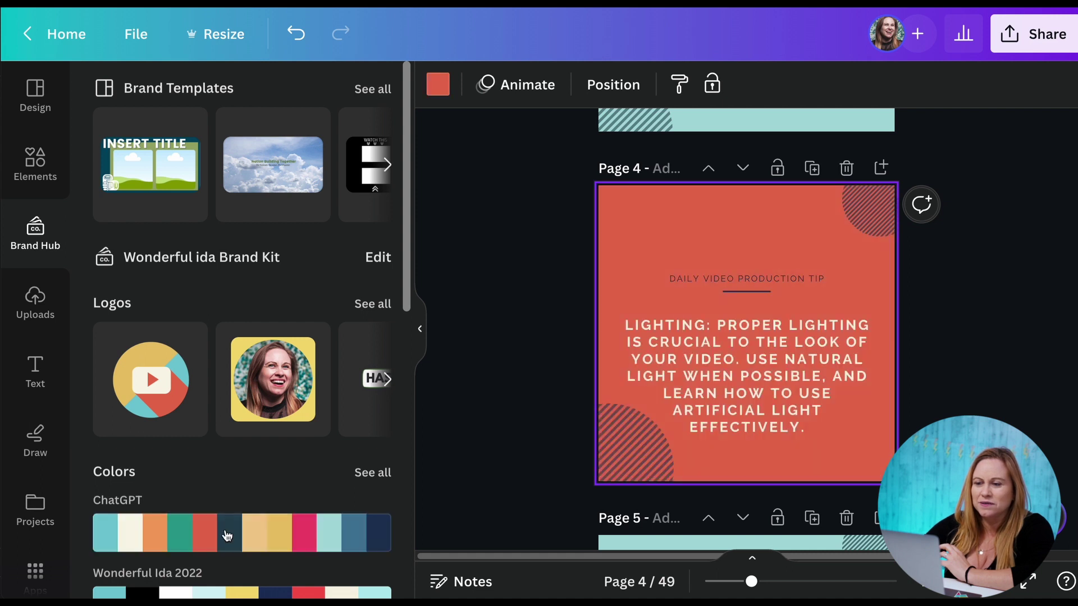
pyautogui.click(225, 536)
pyautogui.click(224, 536)
pyautogui.click(224, 536)
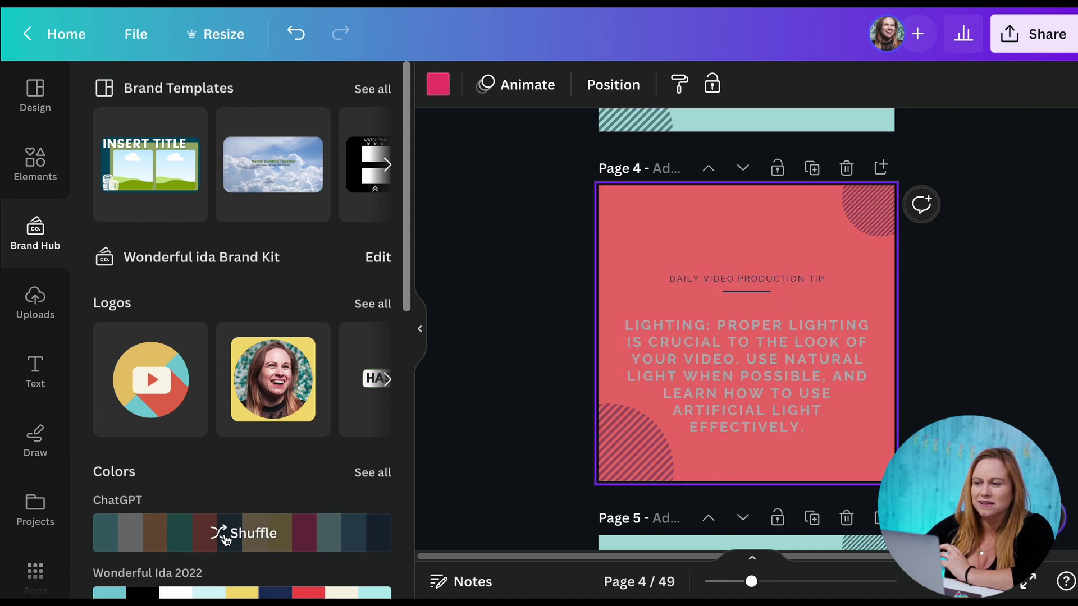
pyautogui.click(224, 536)
# - Select page 13 and bring up the design's sharing menu
pyautogui.scroll(-20, 786, 385)
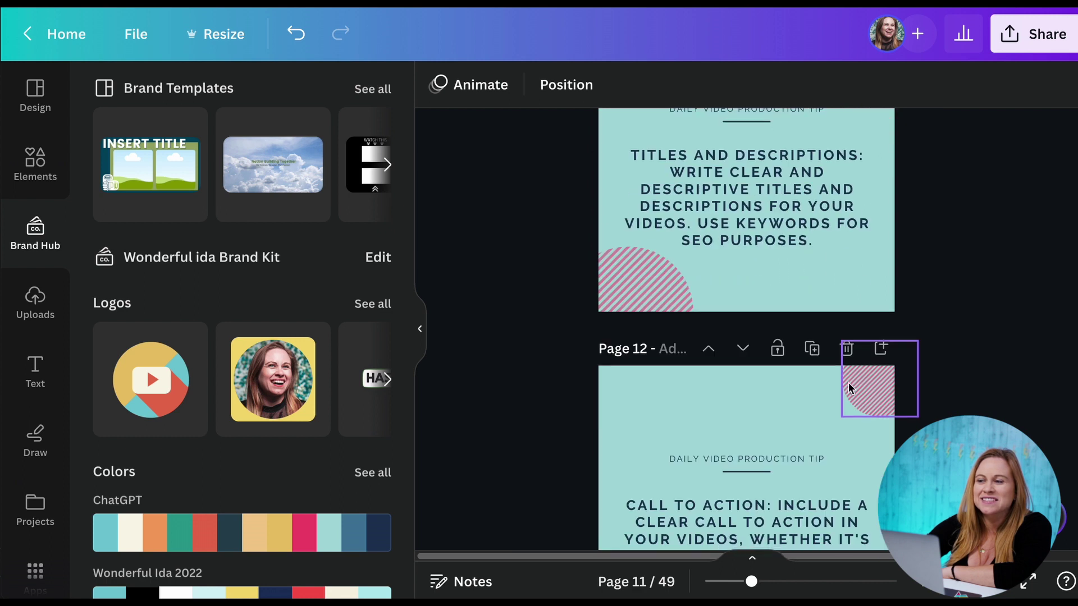
pyautogui.scroll(-5, 845, 379)
pyautogui.scroll(8, 842, 375)
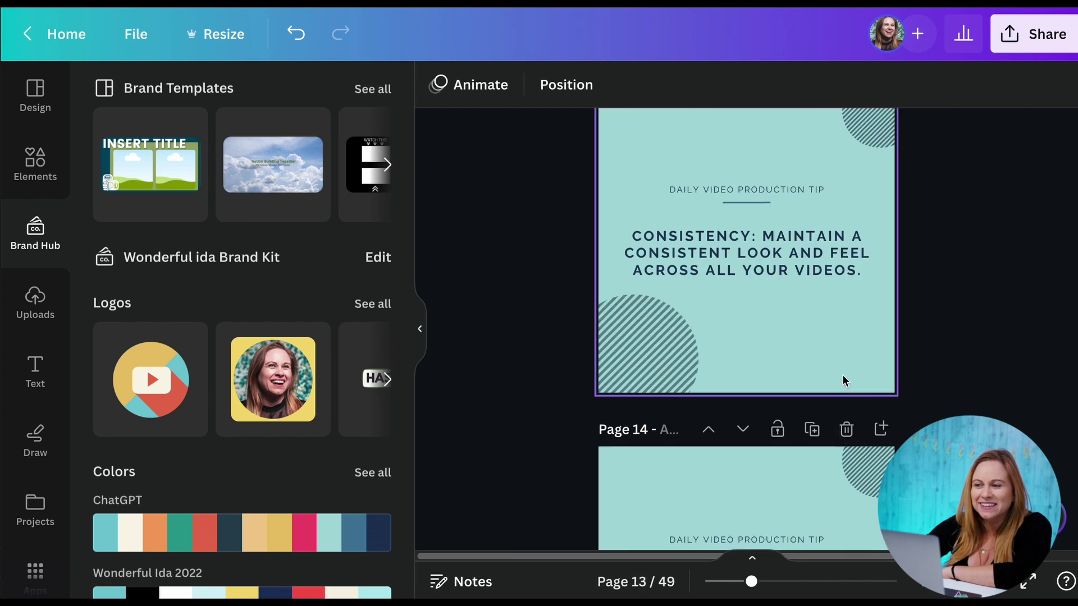
pyautogui.scroll(3, 799, 349)
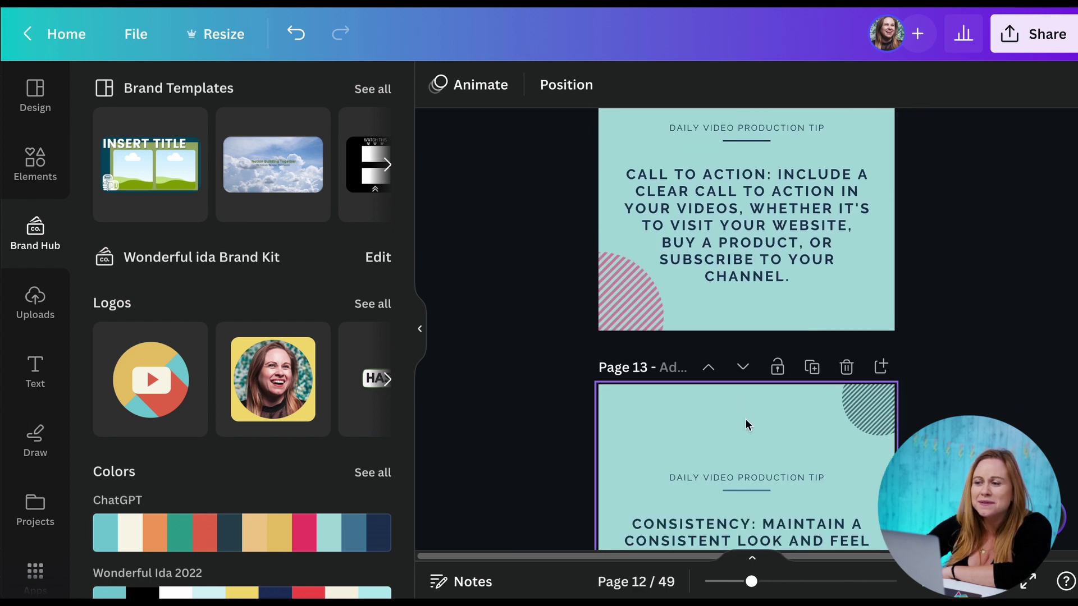
pyautogui.click(745, 419)
pyautogui.scroll(-3, 746, 418)
pyautogui.click(1036, 34)
pyautogui.scroll(-3, 797, 371)
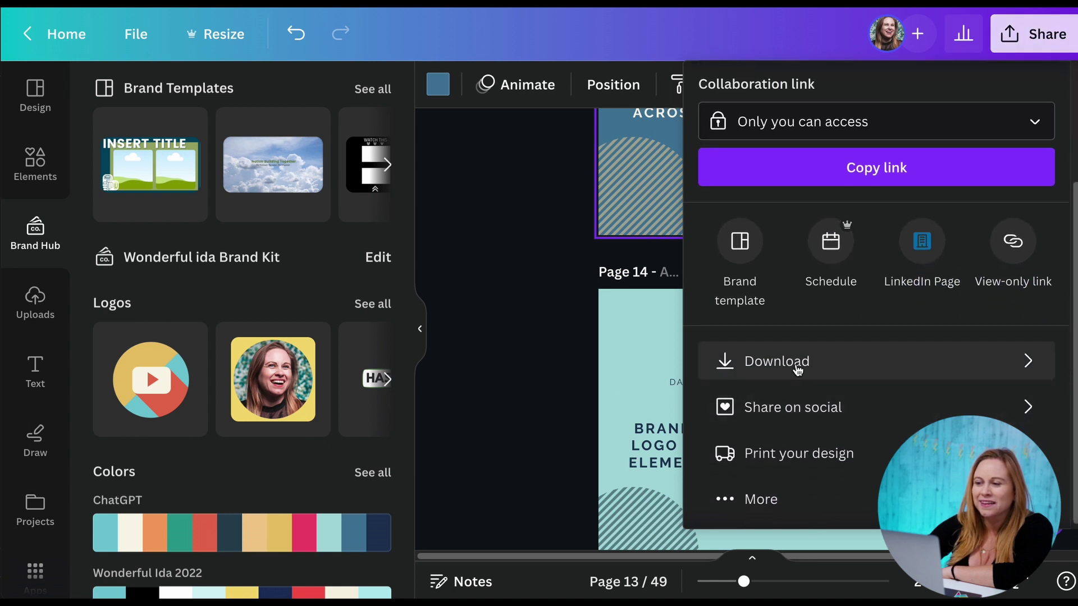
# - Download all 49 pages as PNGs in a zip and open the downloaded file
pyautogui.click(797, 368)
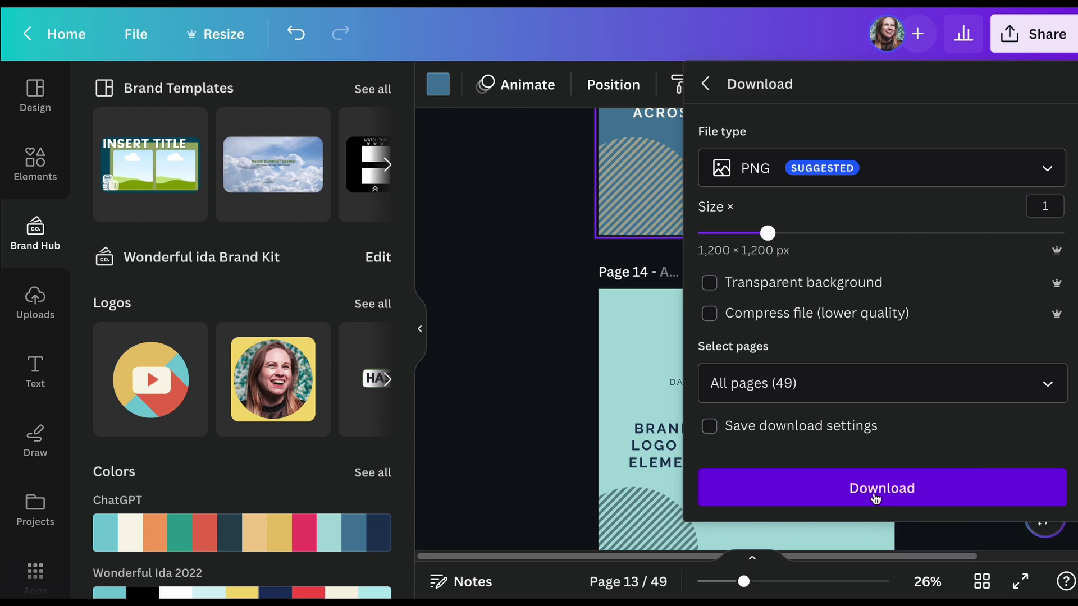
pyautogui.click(881, 488)
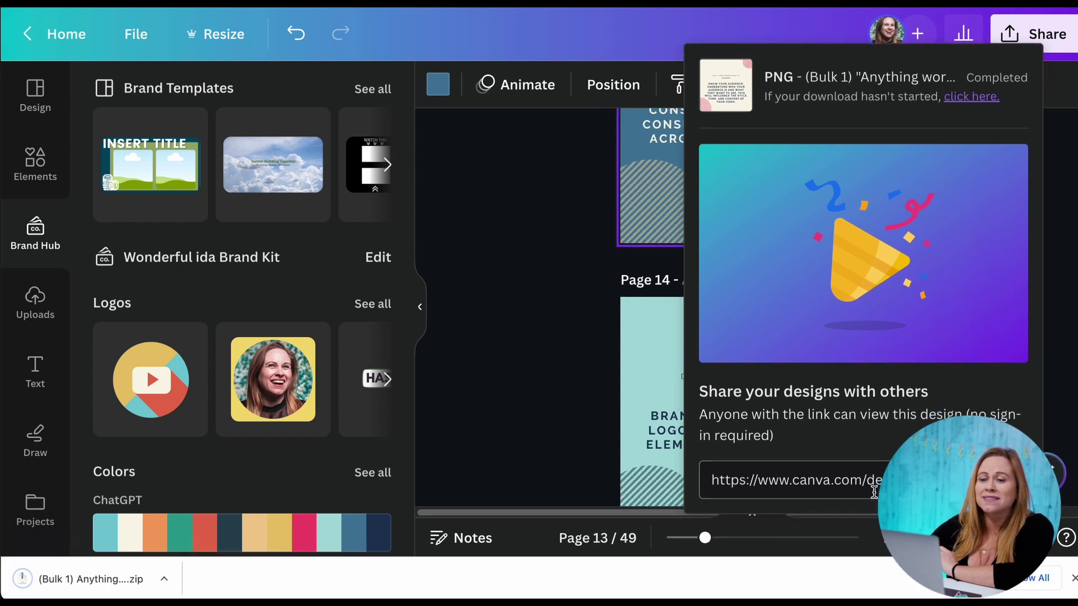
pyautogui.click(67, 584)
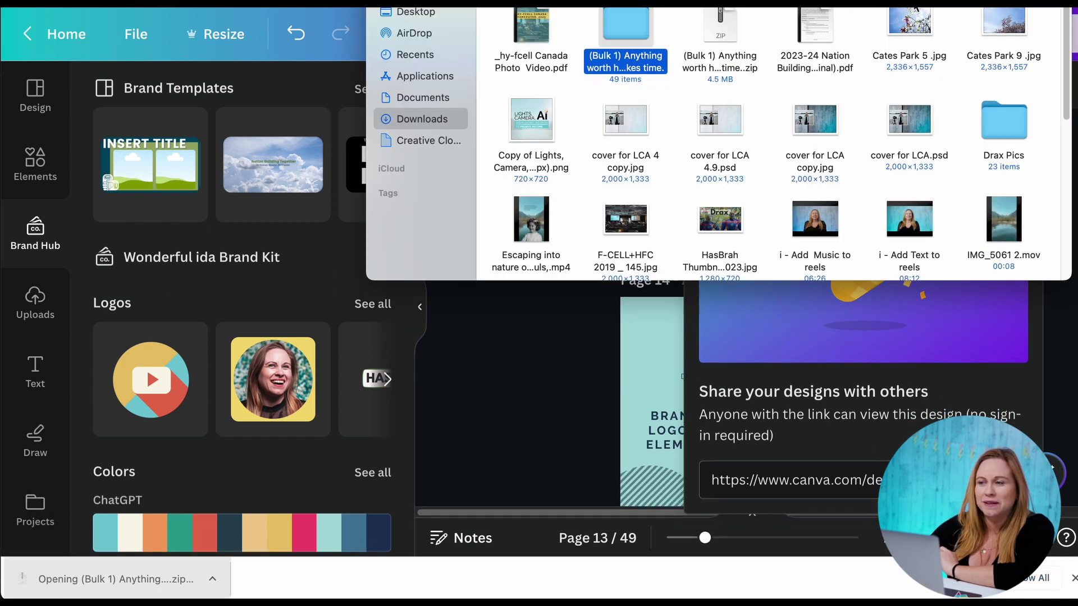
# - Open the Bulk folder, scroll through the numbered tip PNGs, then close the window
pyautogui.doubleClick(607, 29)
pyautogui.moveTo(608, 29); pyautogui.dragTo(517, 109)
pyautogui.scroll(-5, 722, 264)
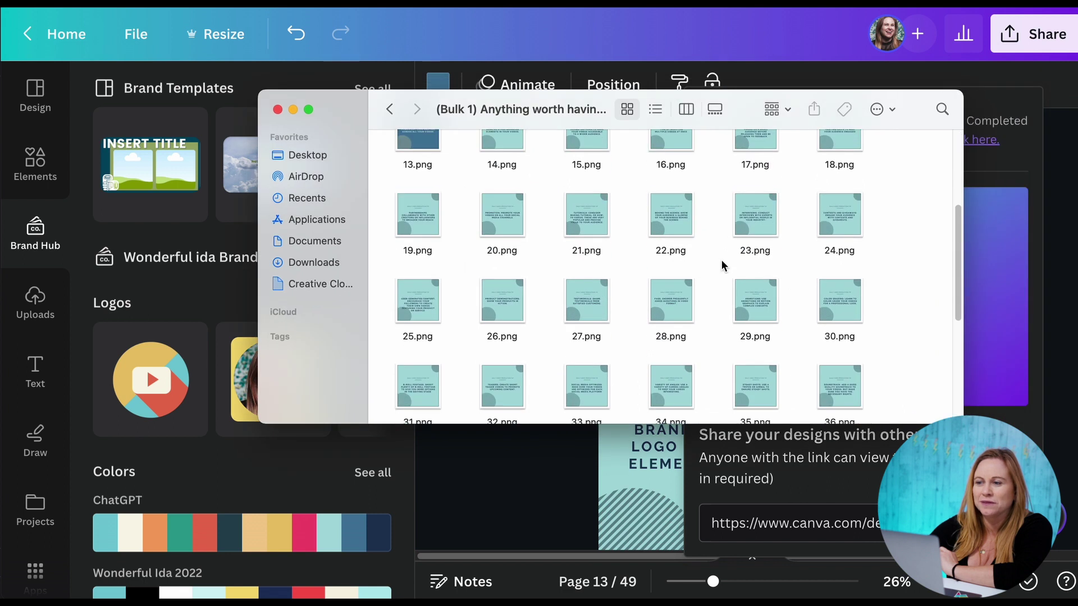
pyautogui.scroll(-5, 722, 265)
pyautogui.scroll(5, 722, 265)
pyautogui.scroll(3, 679, 247)
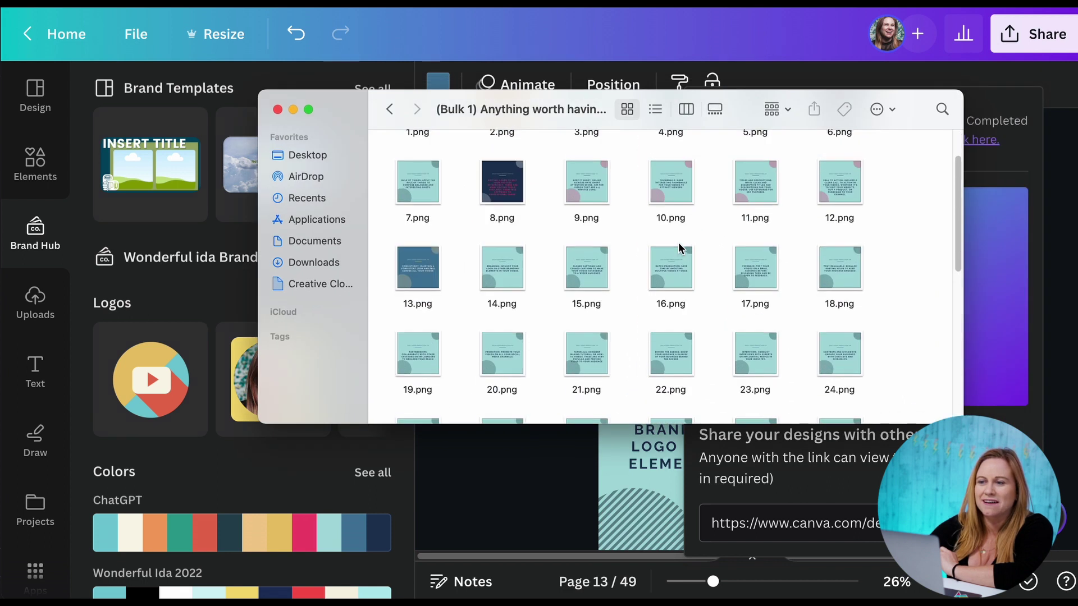
pyautogui.scroll(-3, 679, 247)
pyautogui.scroll(3, 679, 247)
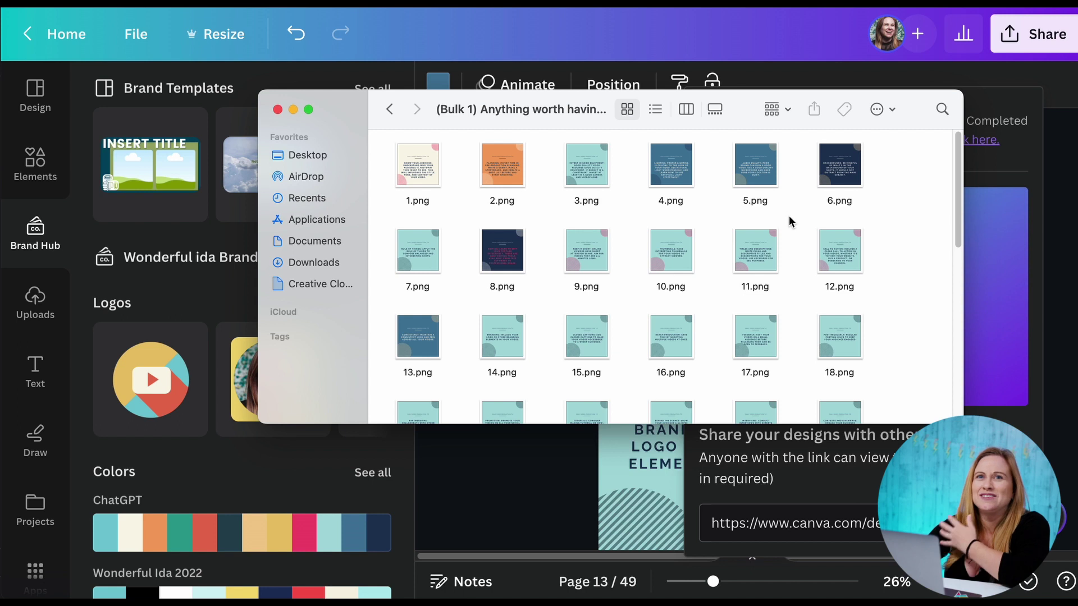
pyautogui.click(278, 109)
# - Start an Instagram post via Share on social, choosing to schedule posts from desktop
pyautogui.click(486, 226)
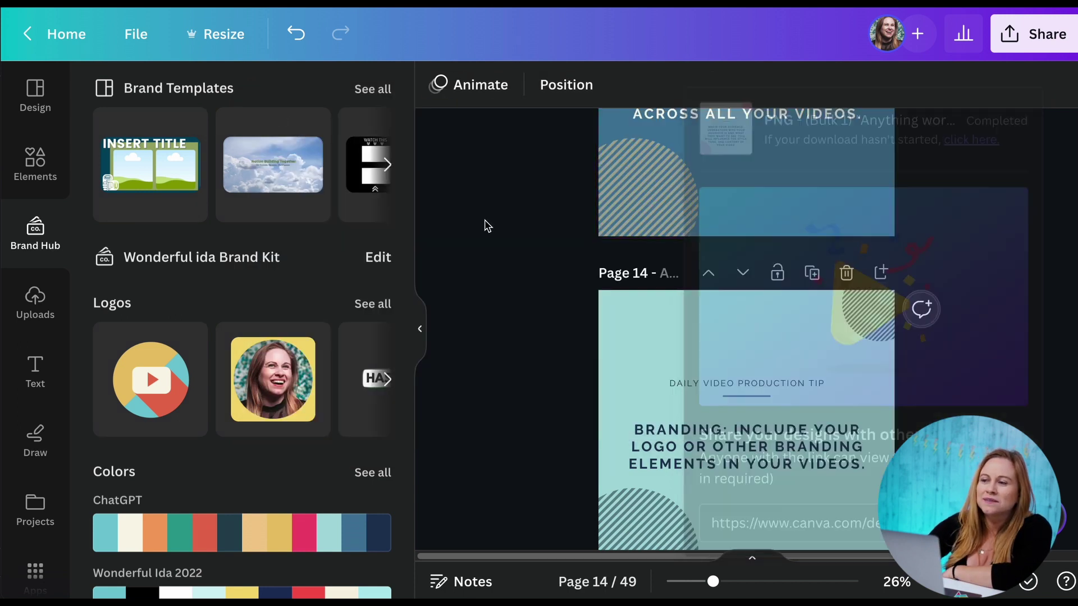
pyautogui.click(1031, 37)
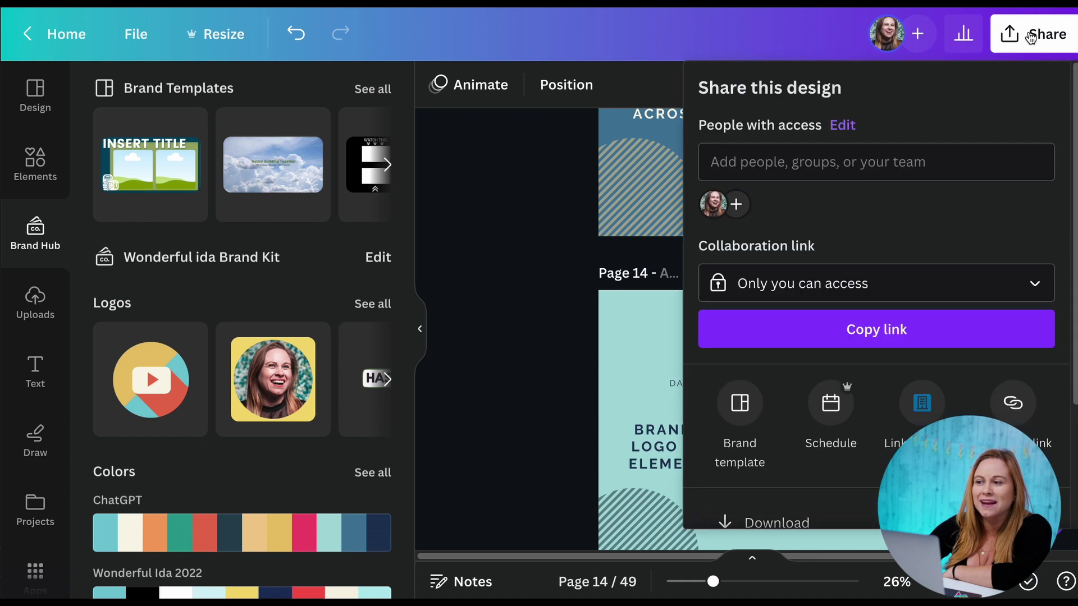
pyautogui.scroll(-5, 856, 306)
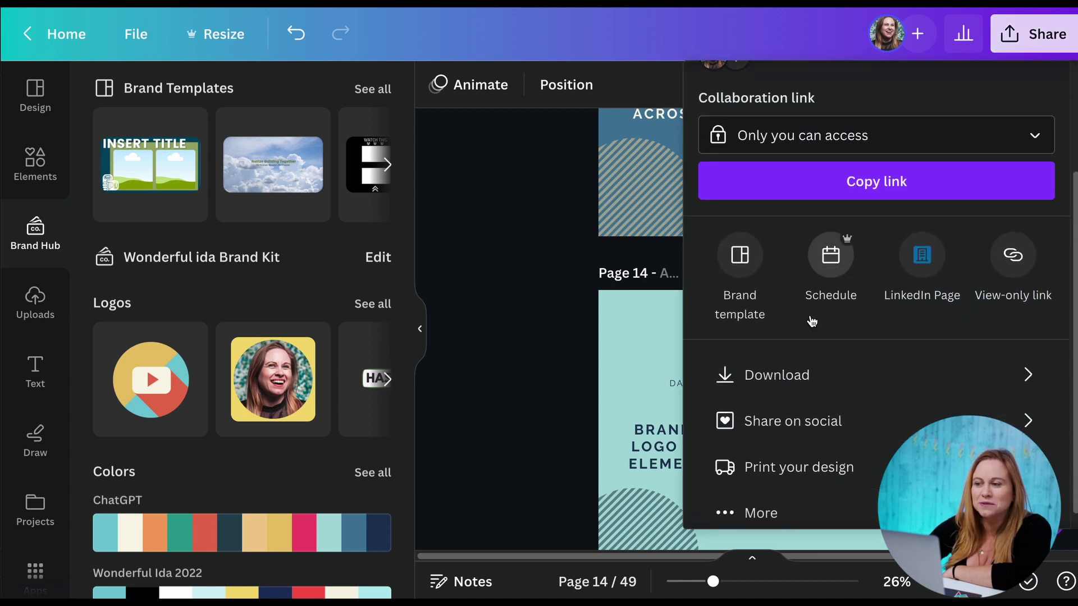
pyautogui.click(801, 417)
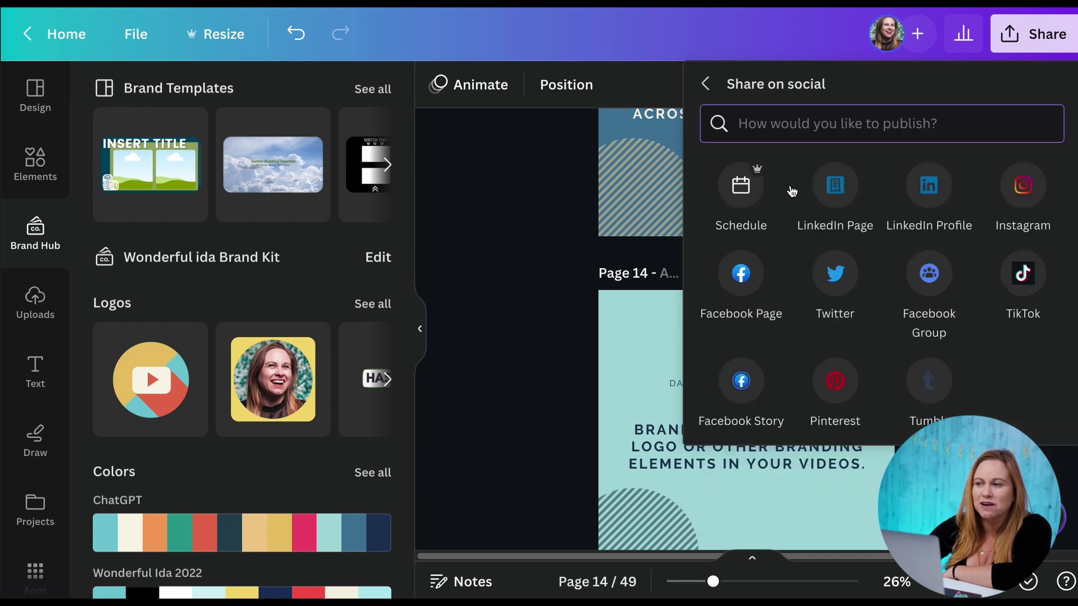
pyautogui.click(1028, 189)
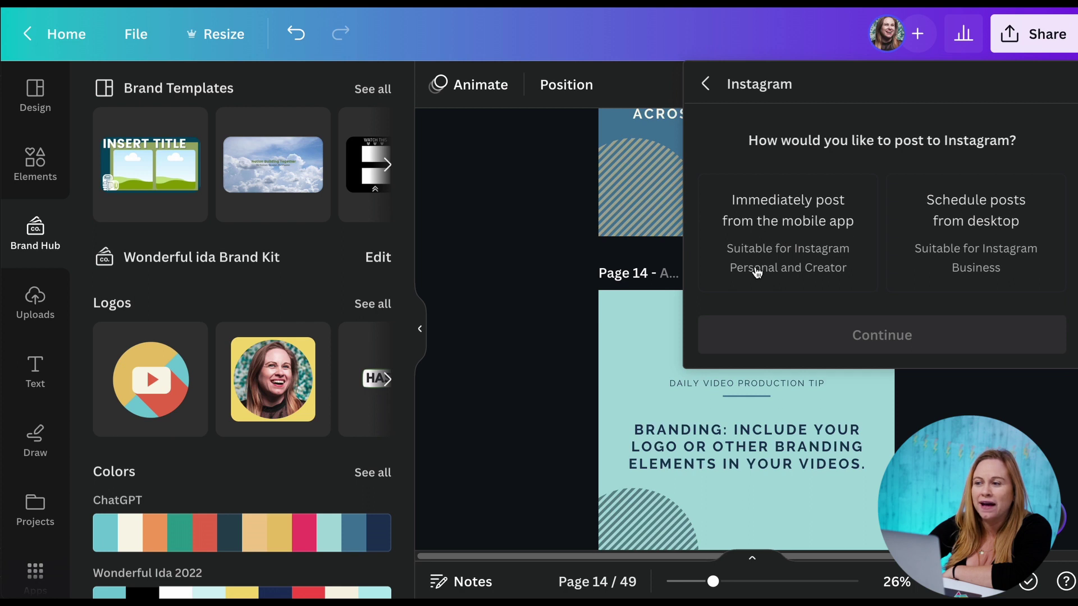
pyautogui.click(981, 216)
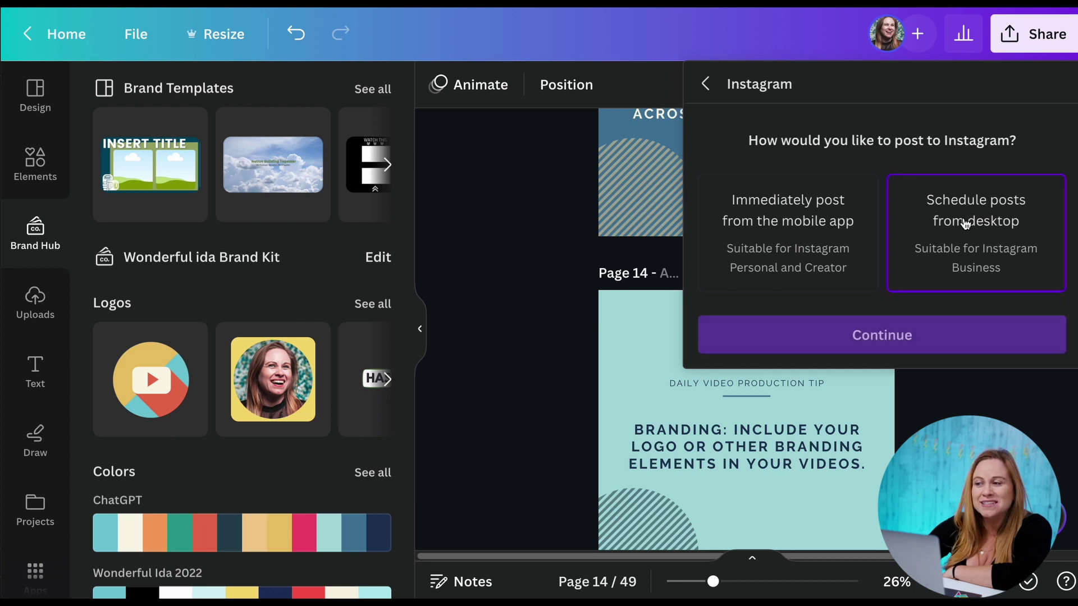
pyautogui.click(885, 342)
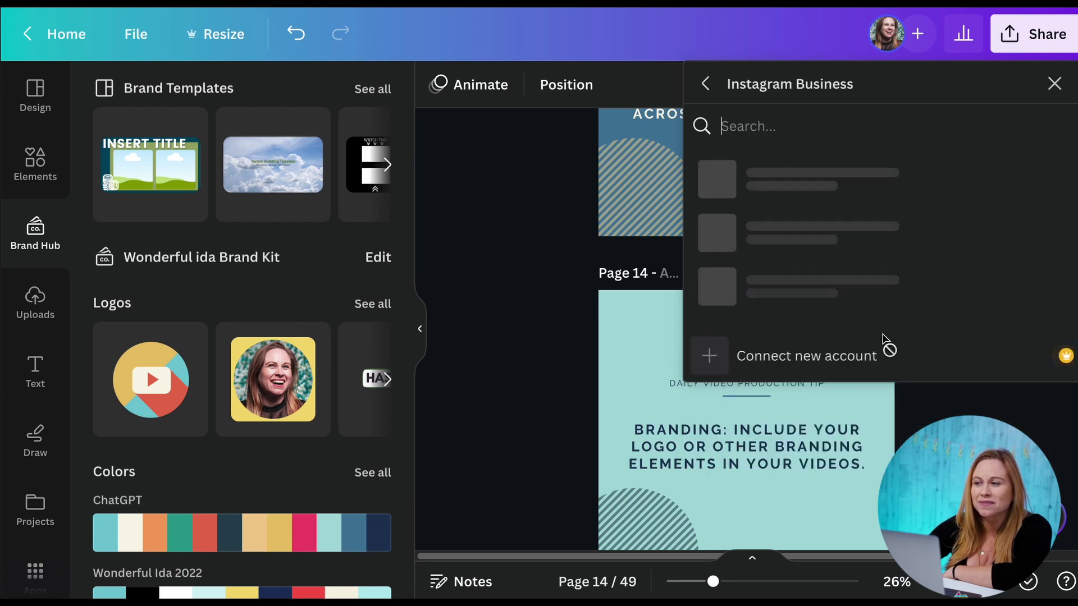
# - Pick the connected Instagram account and set Page 1 as the post image
pyautogui.click(814, 197)
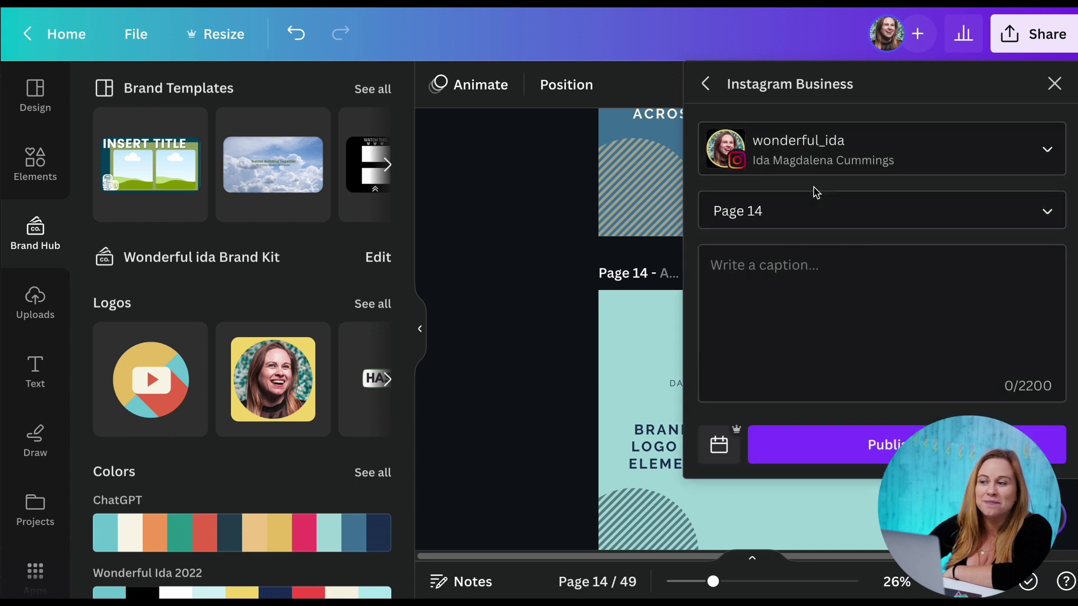
pyautogui.click(1042, 215)
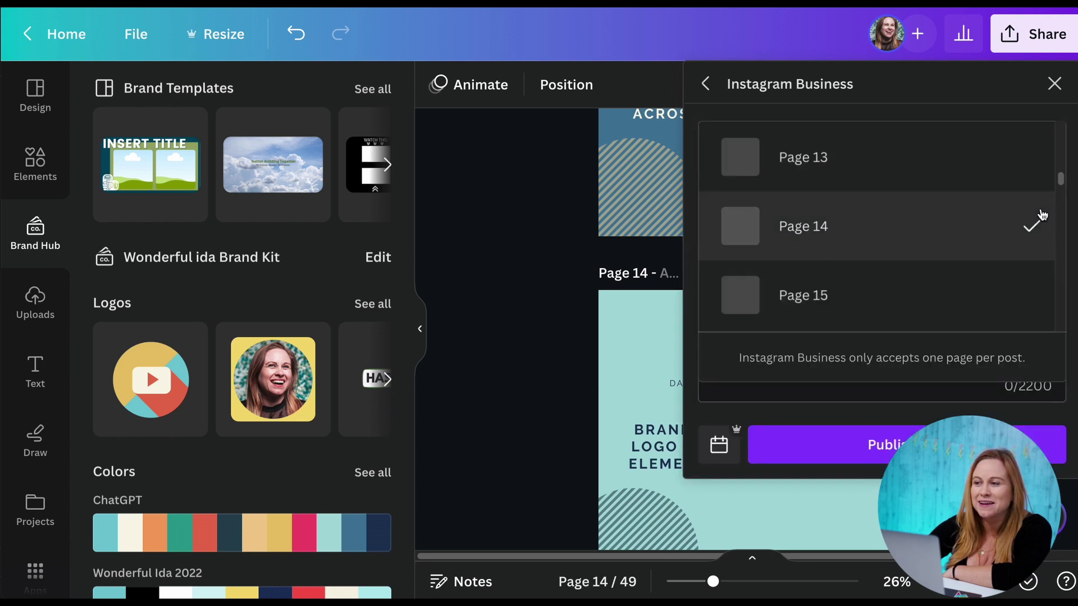
pyautogui.click(880, 161)
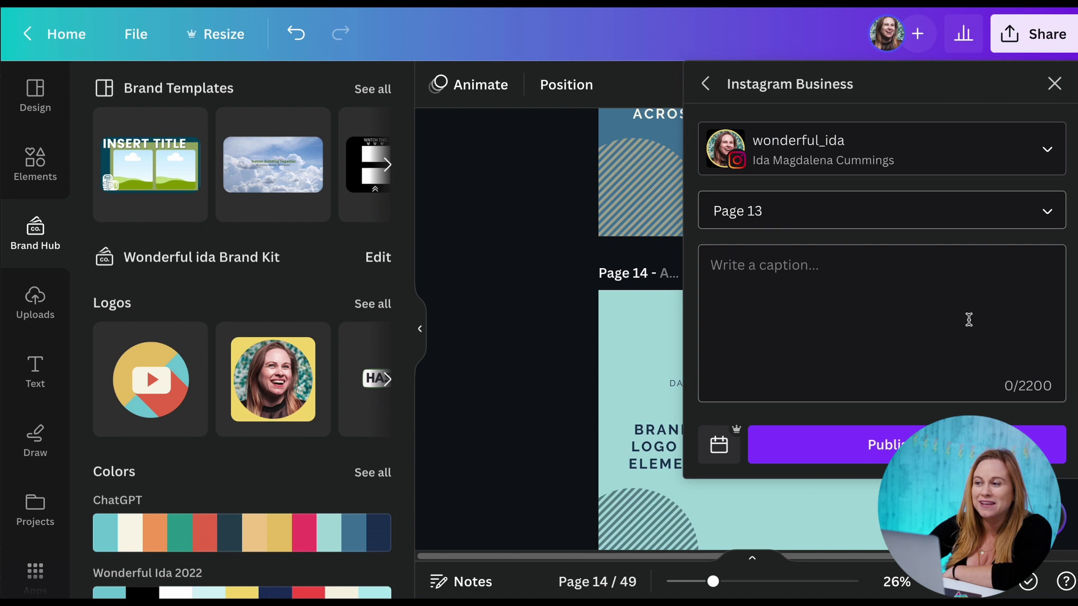
pyautogui.click(939, 224)
pyautogui.scroll(10, 920, 211)
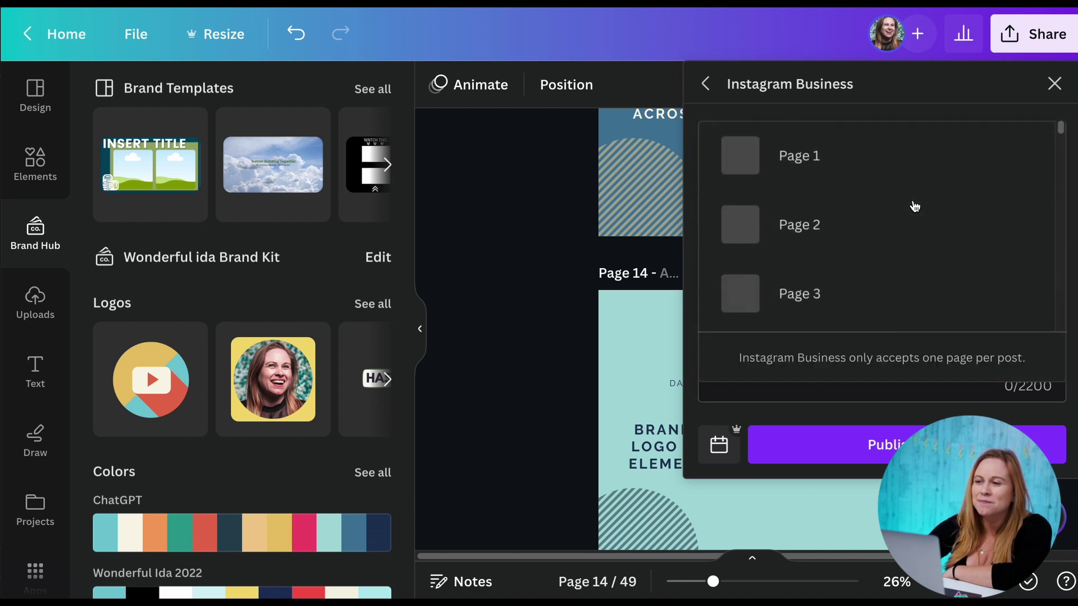
pyautogui.click(904, 183)
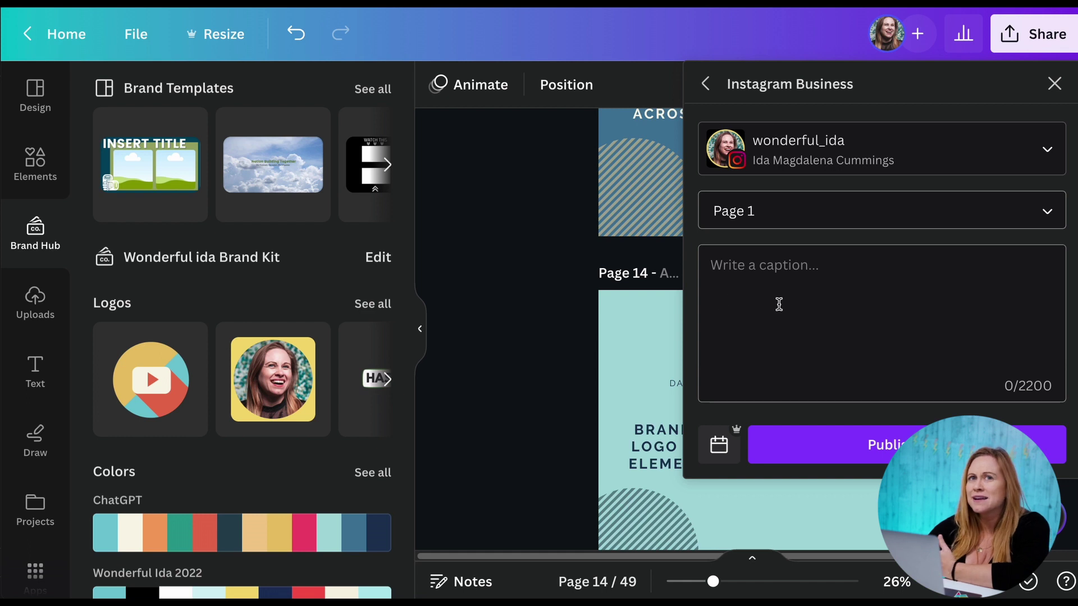
# - Close the Instagram panel and ask ChatGPT for 100-word Instagram captions for every tip
pyautogui.click(521, 303)
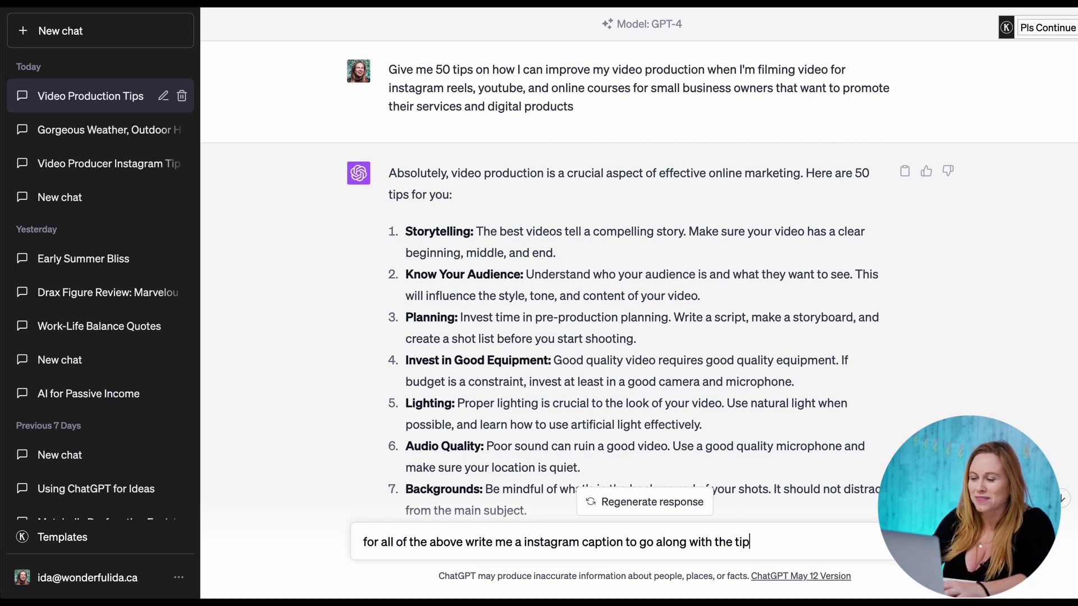
pyautogui.press('Return')
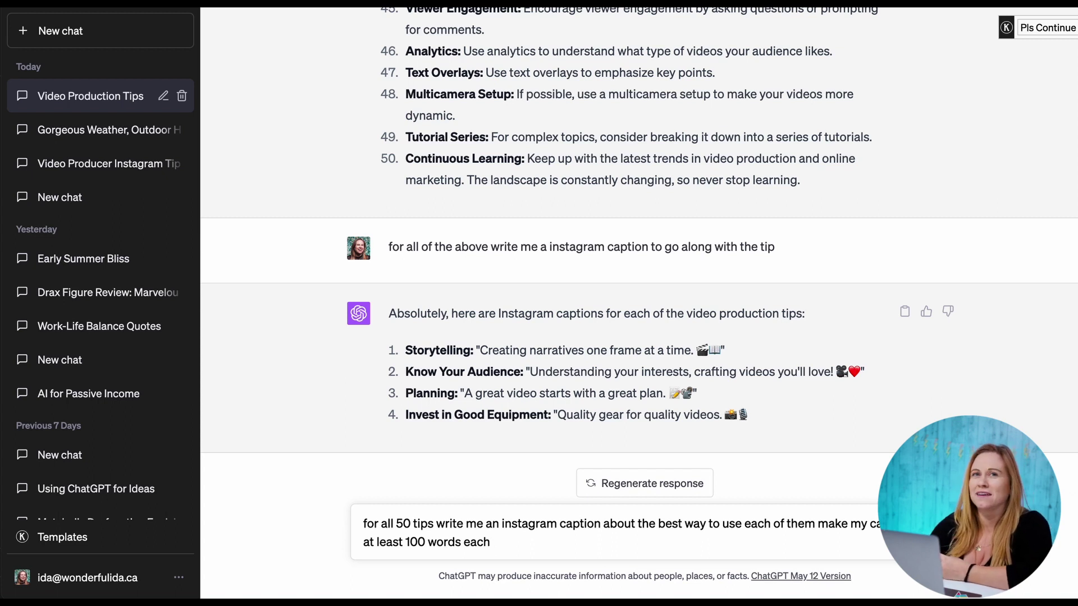
pyautogui.press('Return')
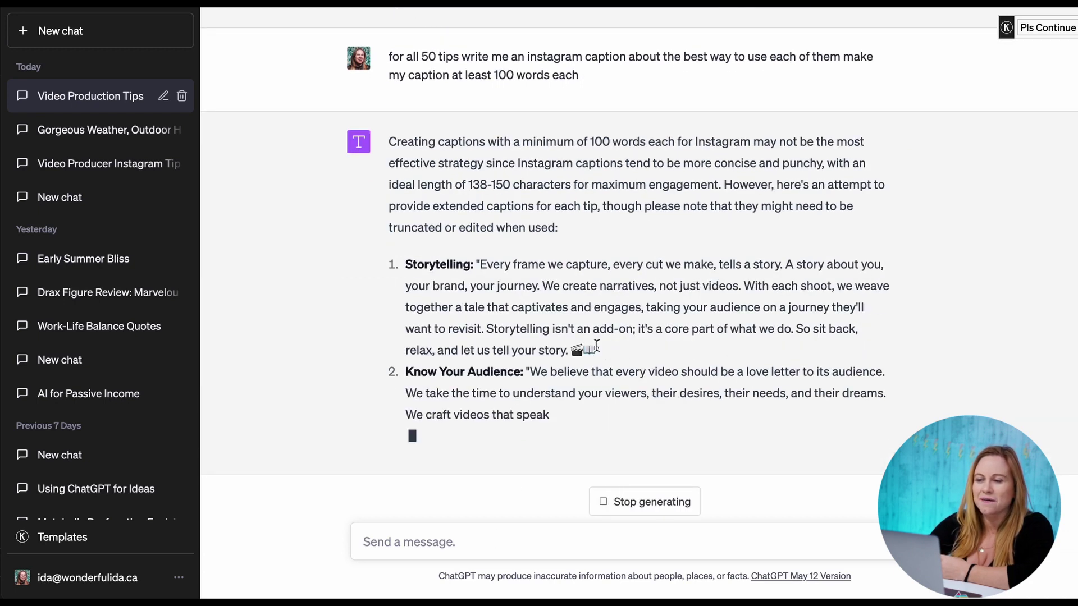
# - Stop the reply and select tip 1's Storytelling caption text
pyautogui.moveTo(597, 330); pyautogui.dragTo(479, 132)
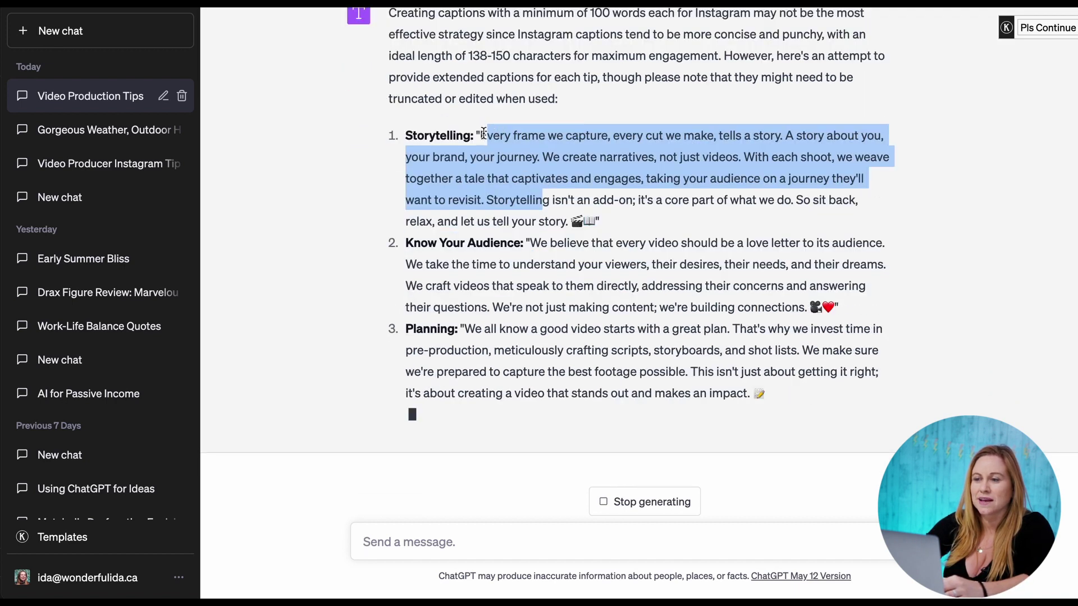
pyautogui.click(484, 133)
pyautogui.click(645, 507)
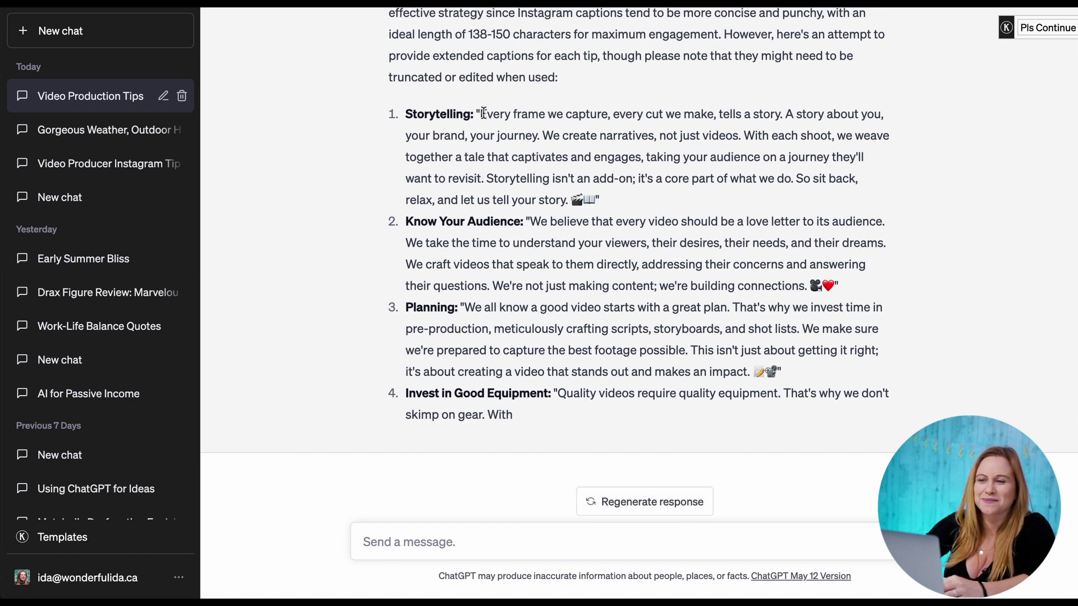
pyautogui.moveTo(482, 114); pyautogui.dragTo(591, 200)
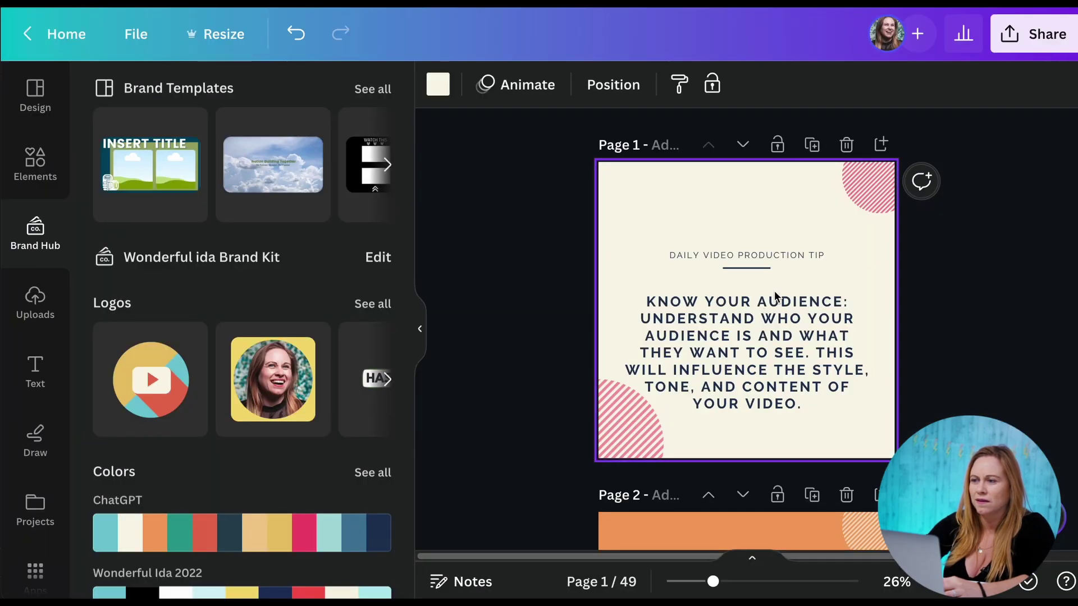
# - Reopen the Instagram desktop-scheduling form and choose the connected account
pyautogui.click(769, 256)
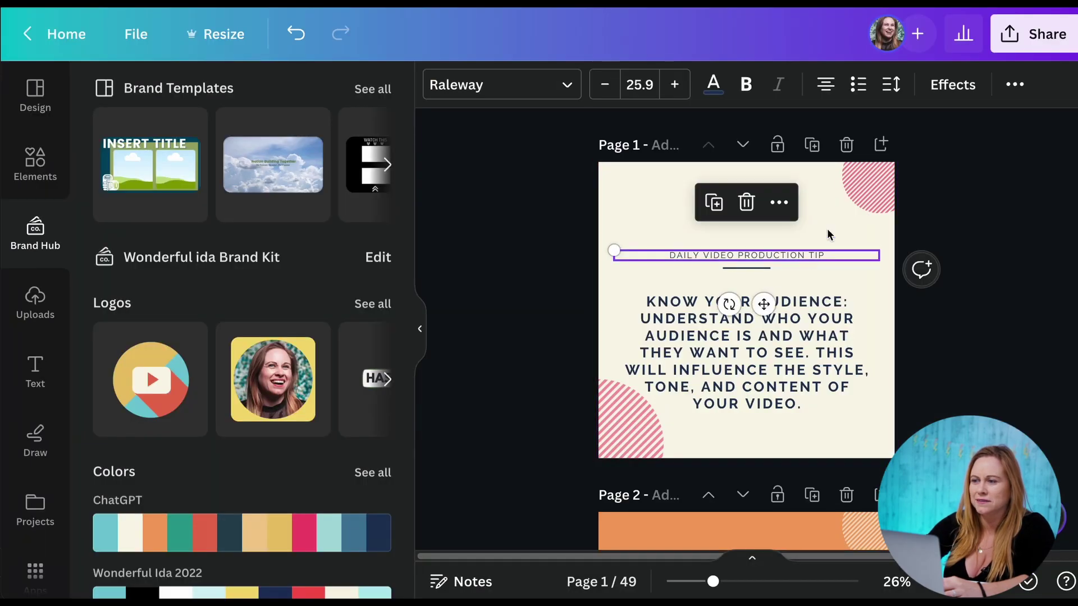
pyautogui.click(831, 216)
pyautogui.click(1024, 31)
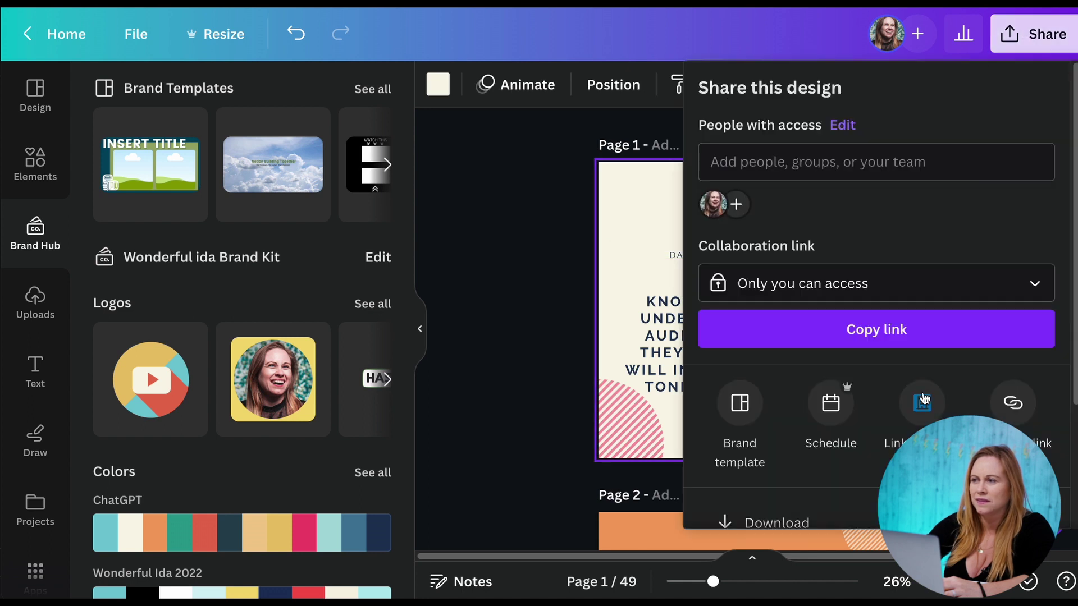
pyautogui.scroll(-3, 902, 423)
pyautogui.click(836, 443)
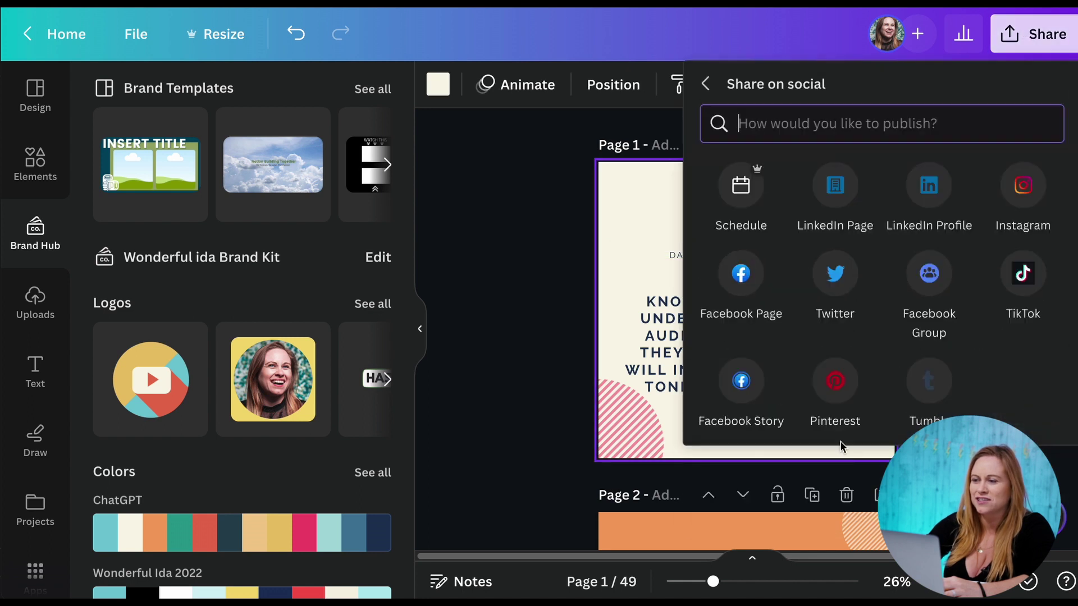
pyautogui.click(1020, 185)
pyautogui.click(945, 219)
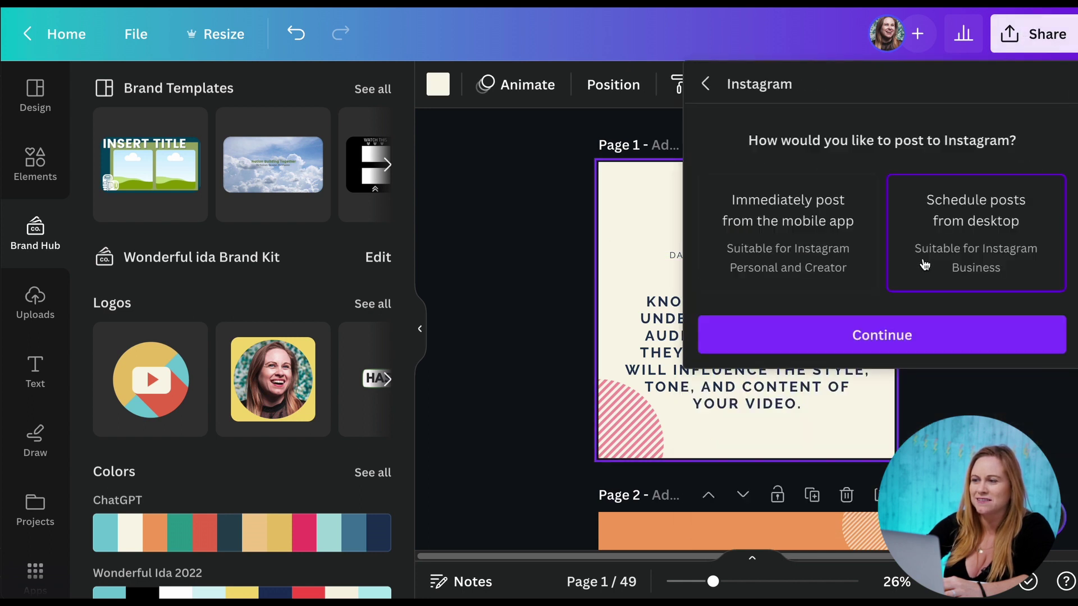
pyautogui.click(916, 334)
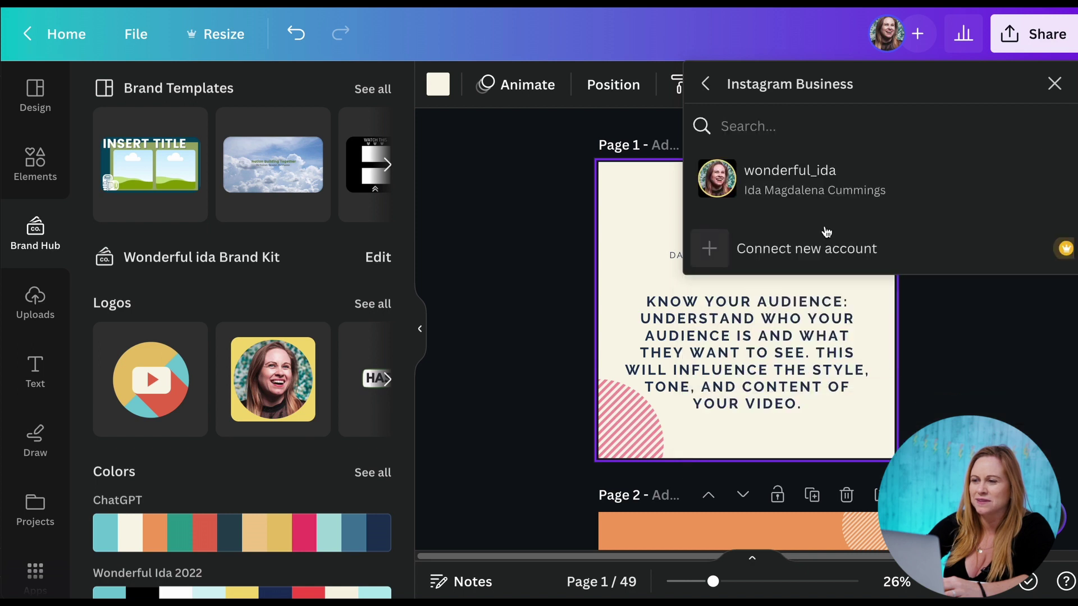
pyautogui.click(830, 170)
# - Paste the Storytelling caption and schedule the post for May 20 at 05:08 PM
pyautogui.click(773, 285)
pyautogui.hotkey('ctrl', 'v')
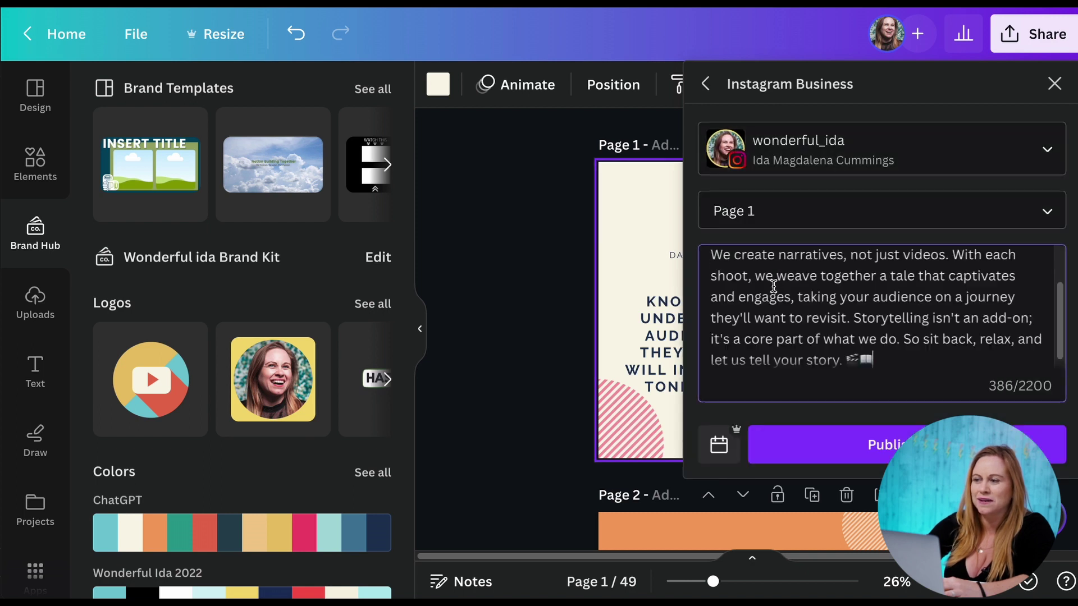
pyautogui.click(719, 444)
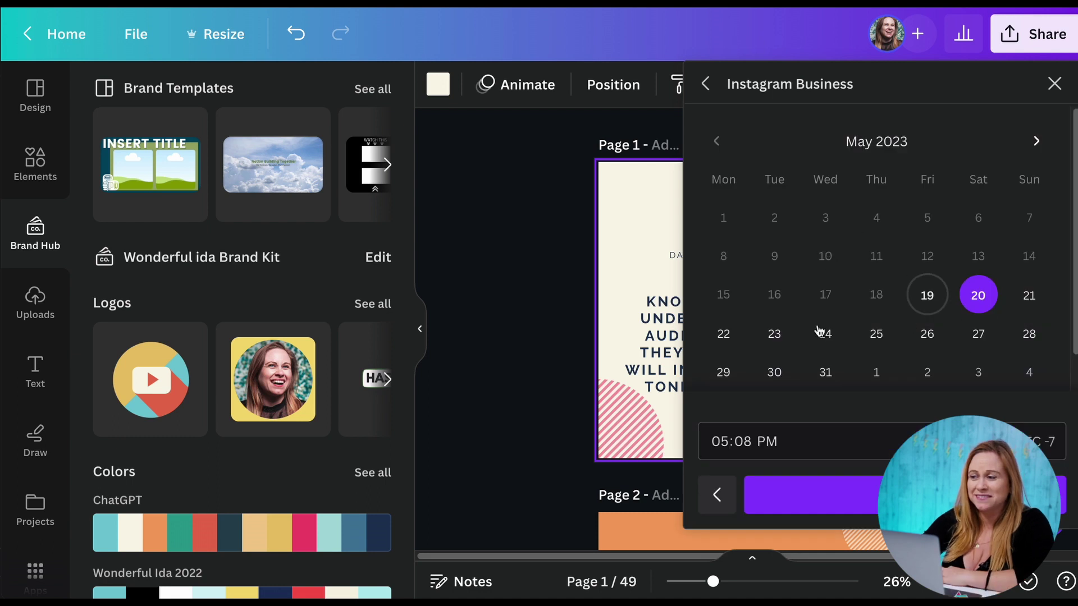
pyautogui.click(814, 495)
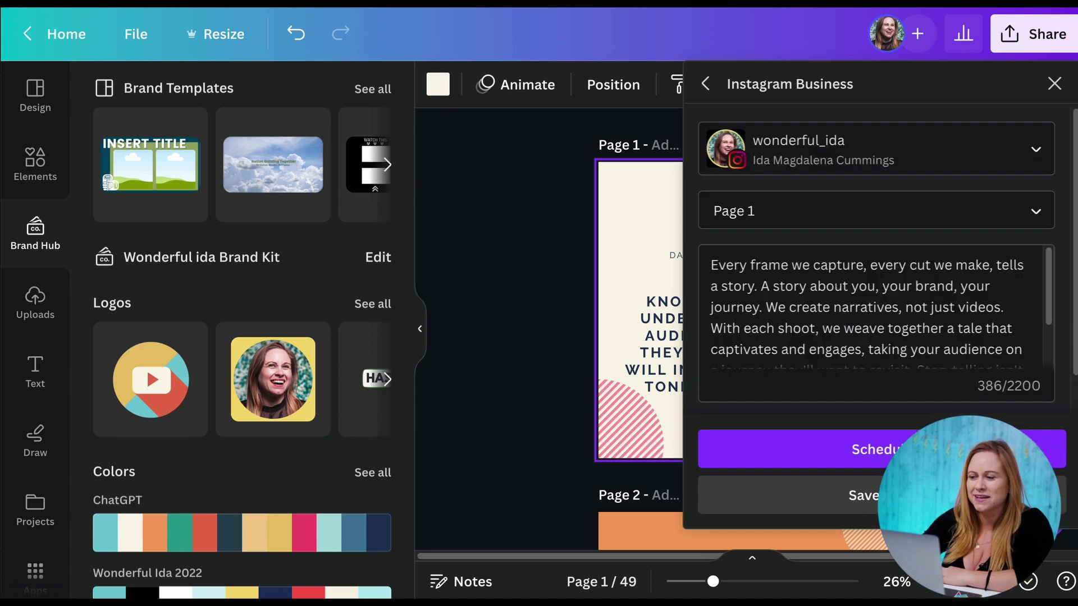
pyautogui.click(886, 457)
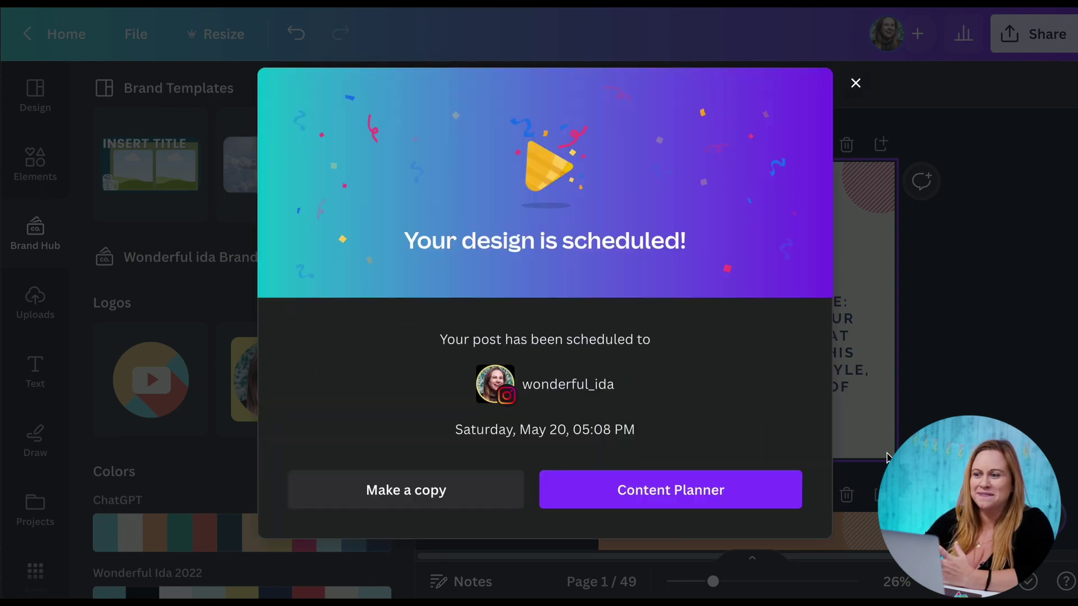
pyautogui.click(613, 493)
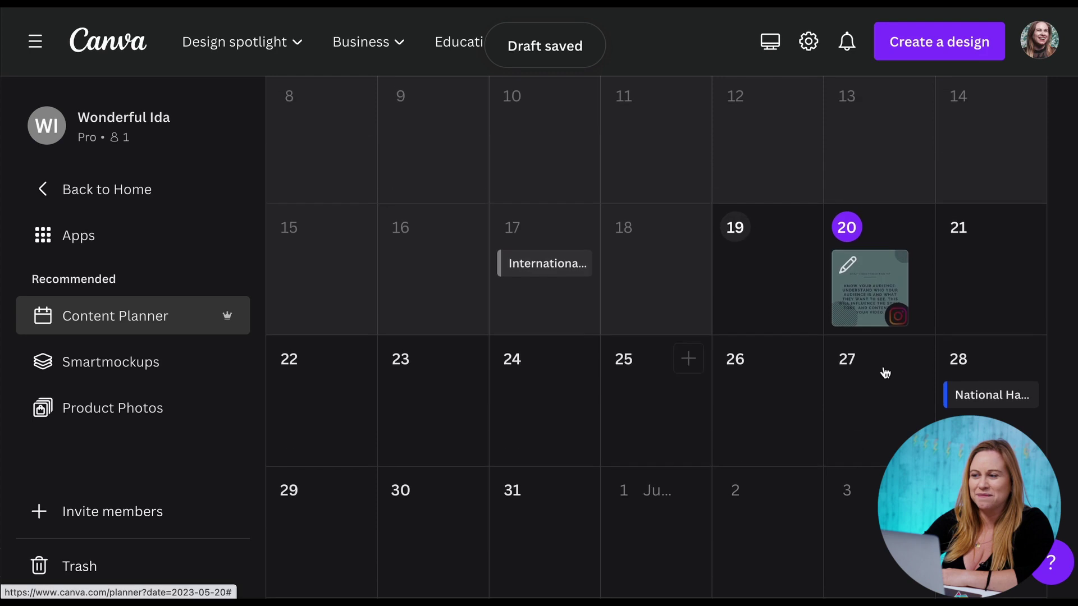
# - Drag the Page 1 Instagram post card from May 20 to a later date in the calendar
pyautogui.moveTo(910, 294); pyautogui.dragTo(359, 426)
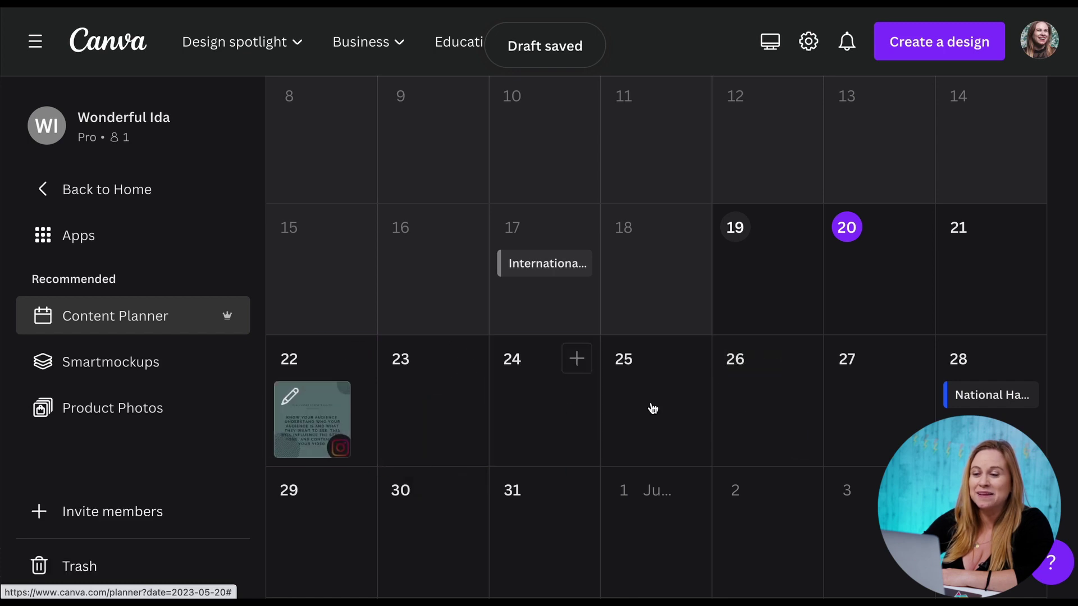